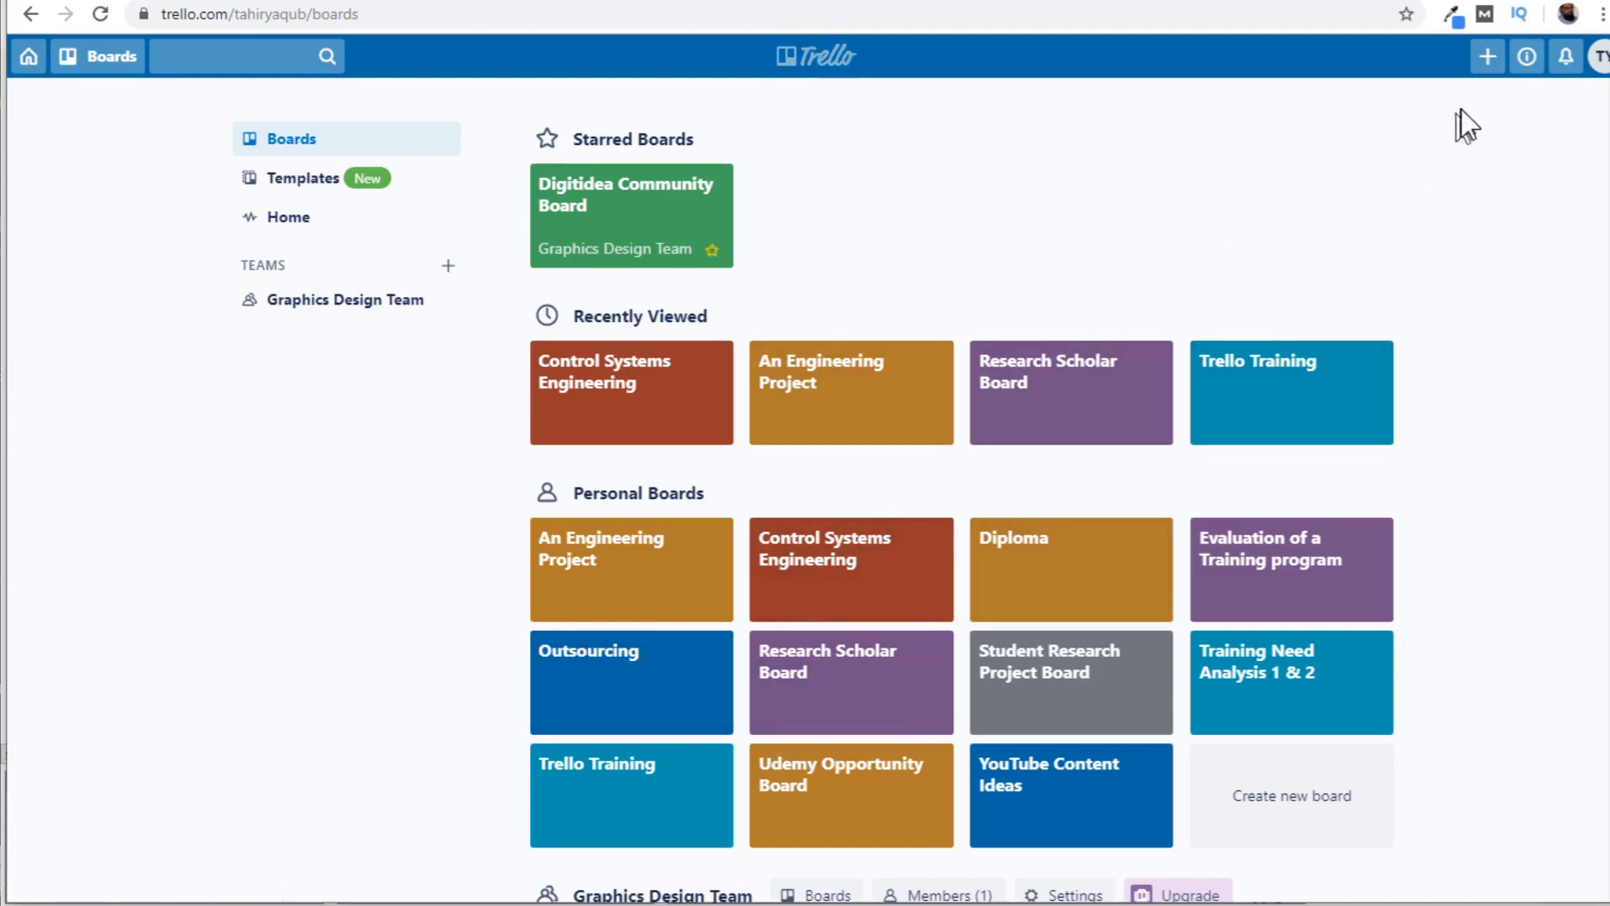
Start a new board titled "Kanban Board" and give it the solid blue background.
{"action": "left_click", "coordinate": [1489, 65]}
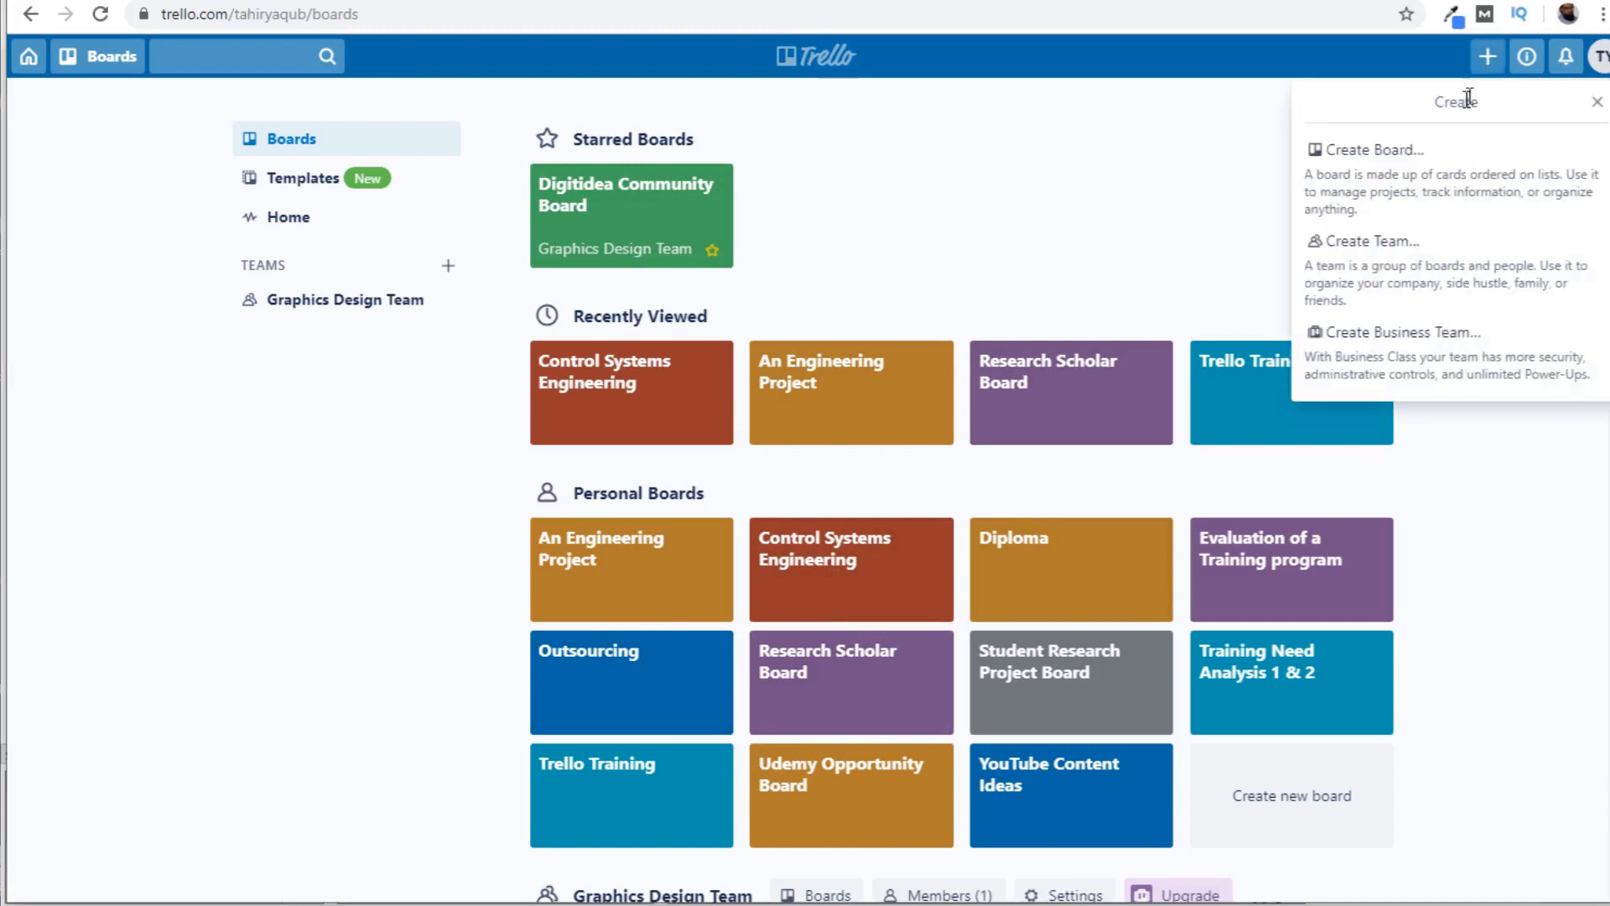
{"action": "left_click", "coordinate": [1360, 152]}
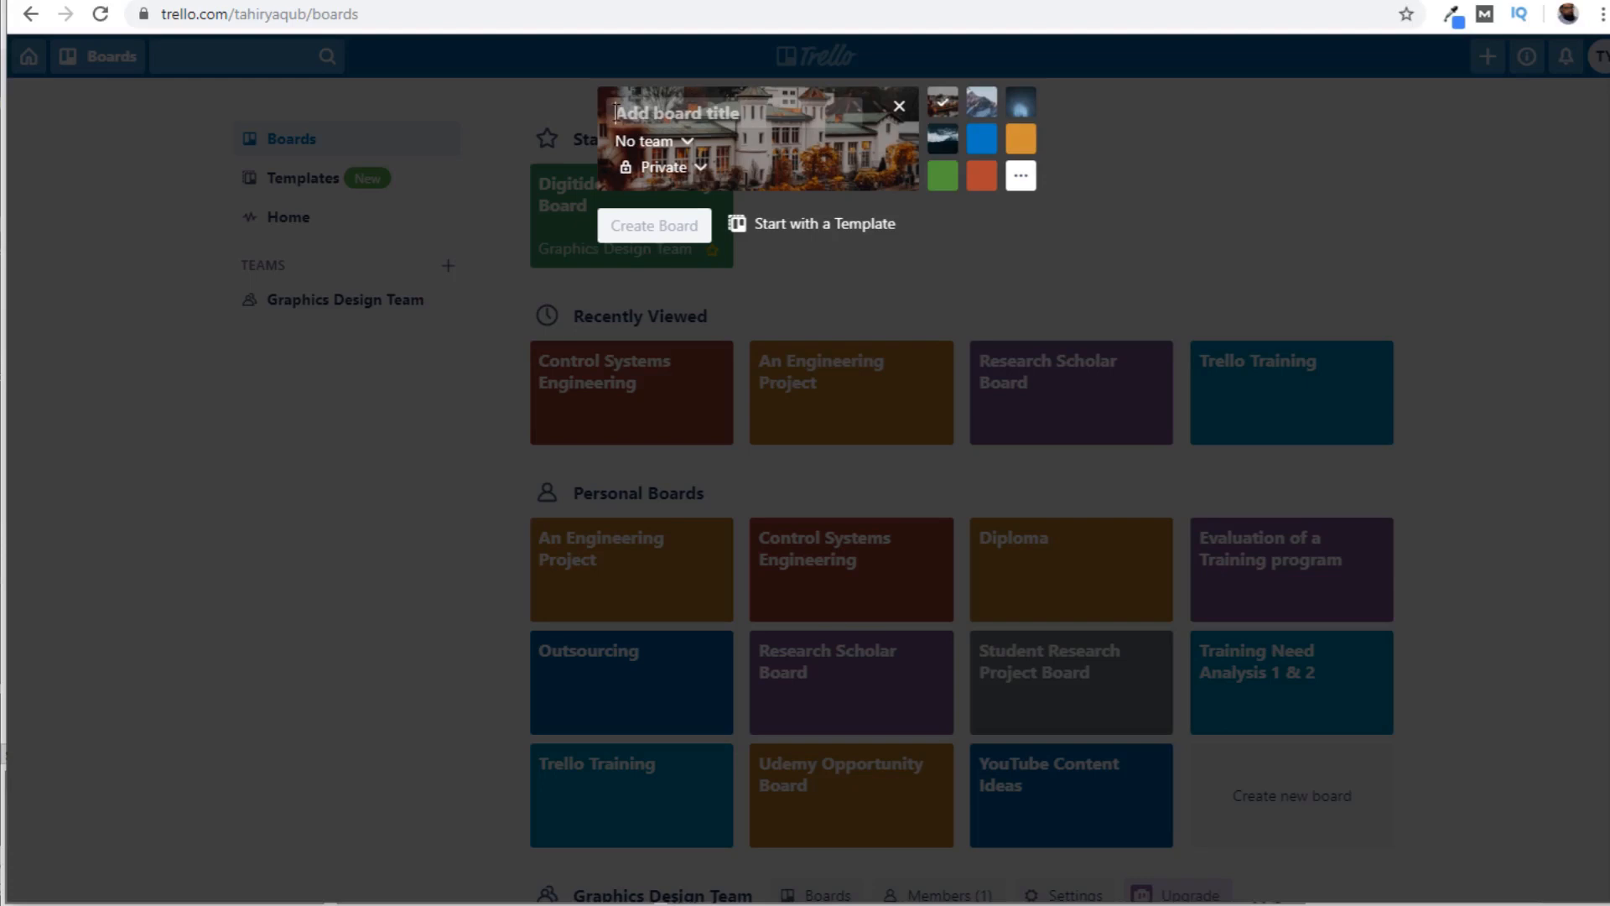
{"action": "type", "text": "K"}
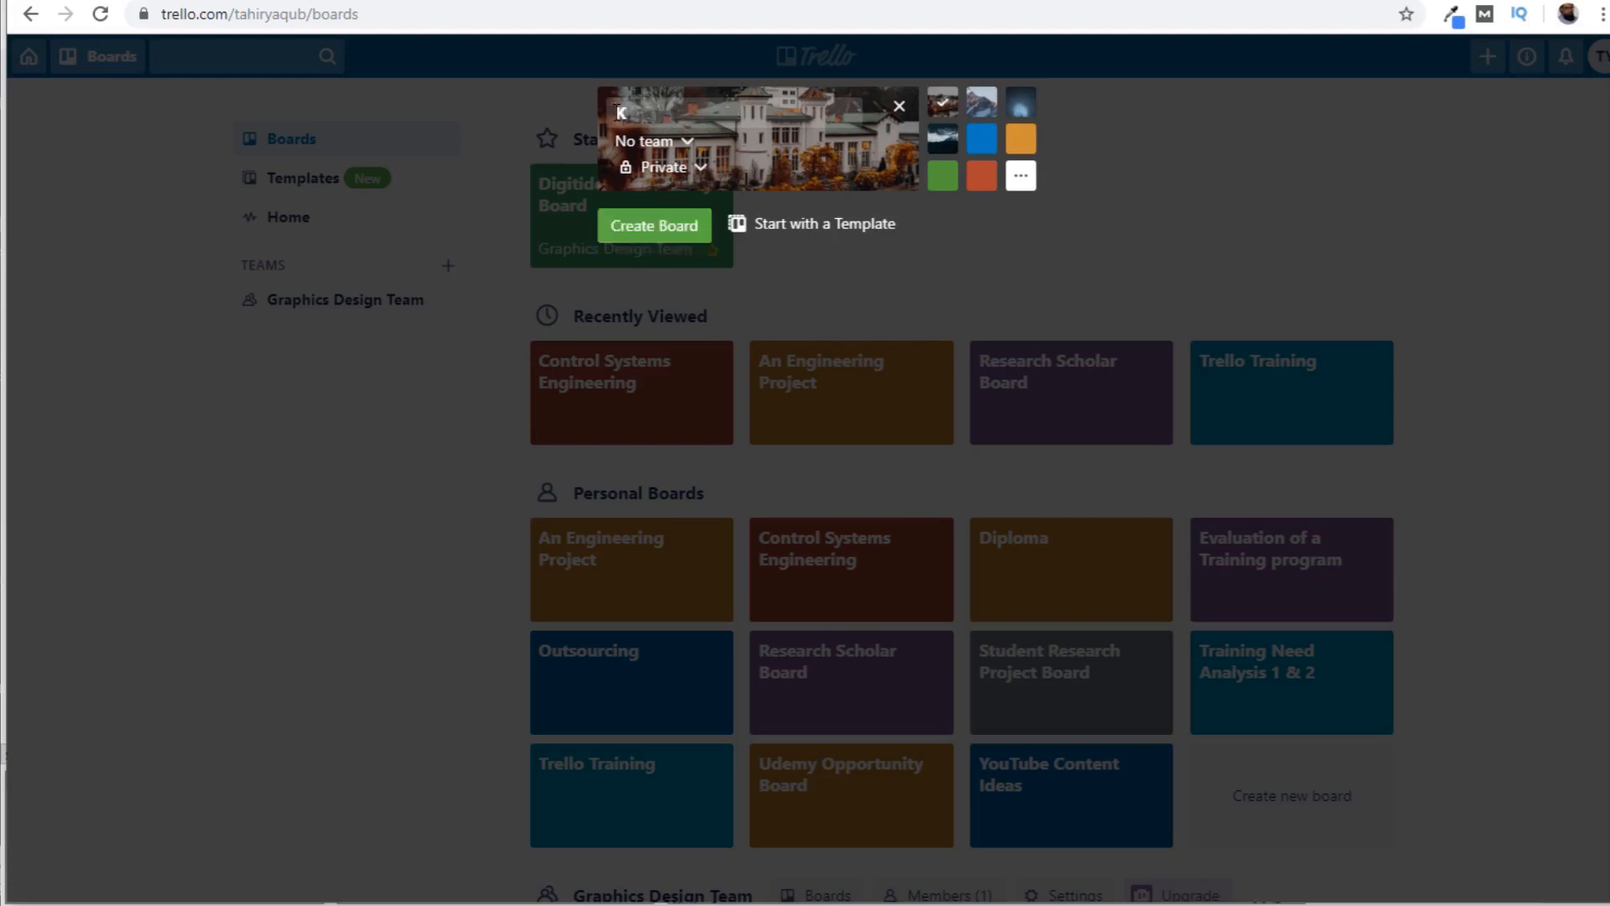
{"action": "type", "text": "anban Board"}
{"action": "left_click", "coordinate": [1021, 178]}
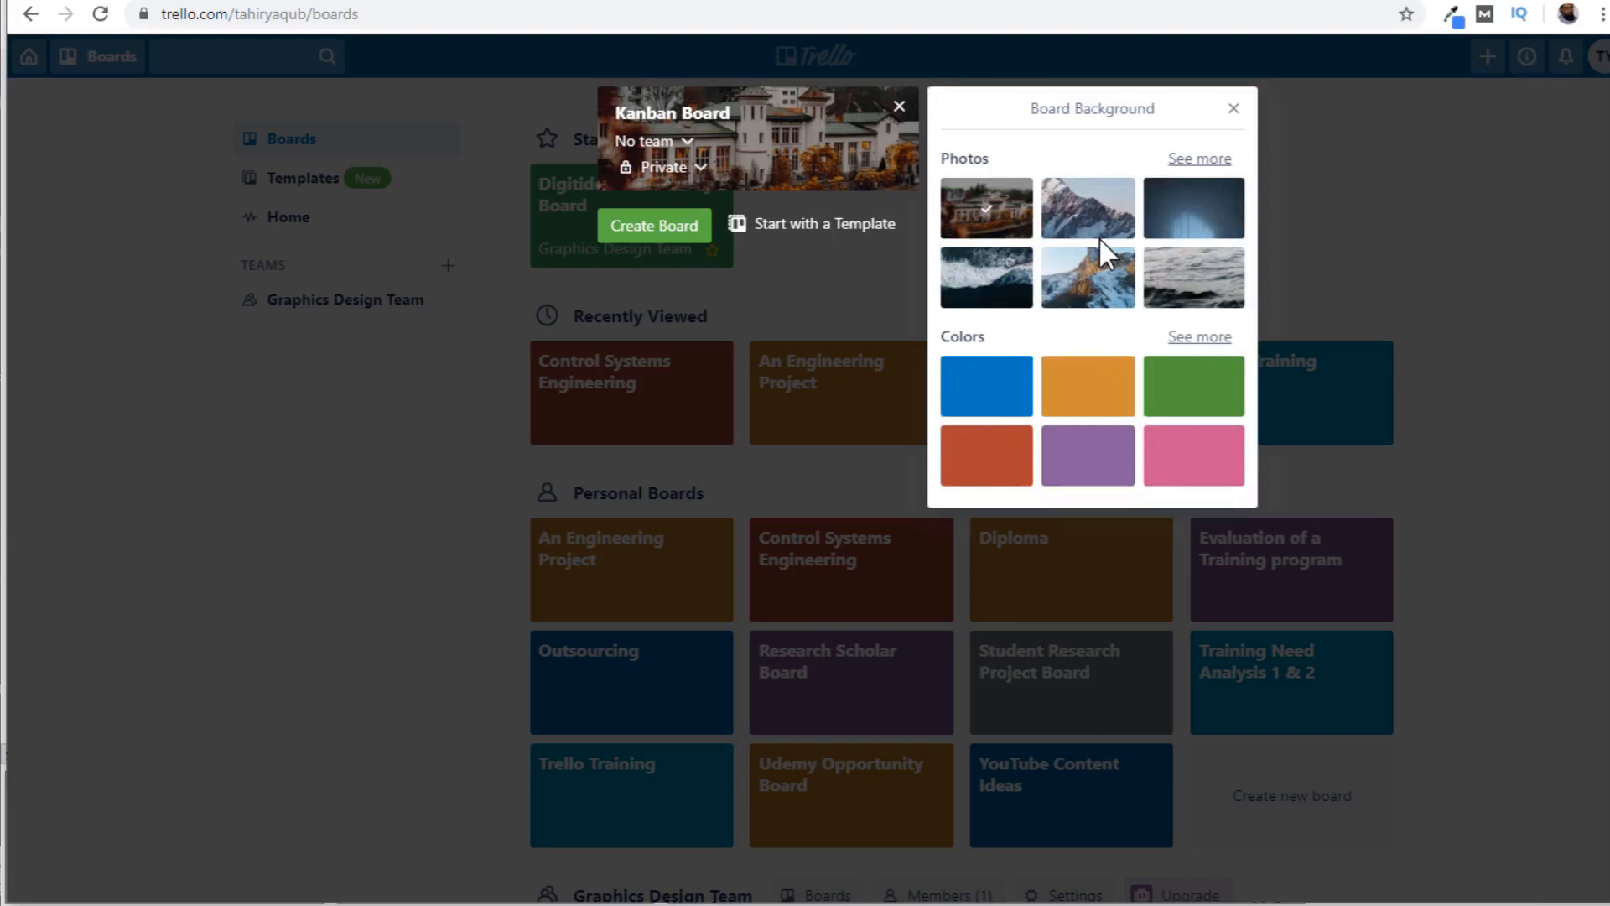
{"action": "left_click", "coordinate": [979, 388]}
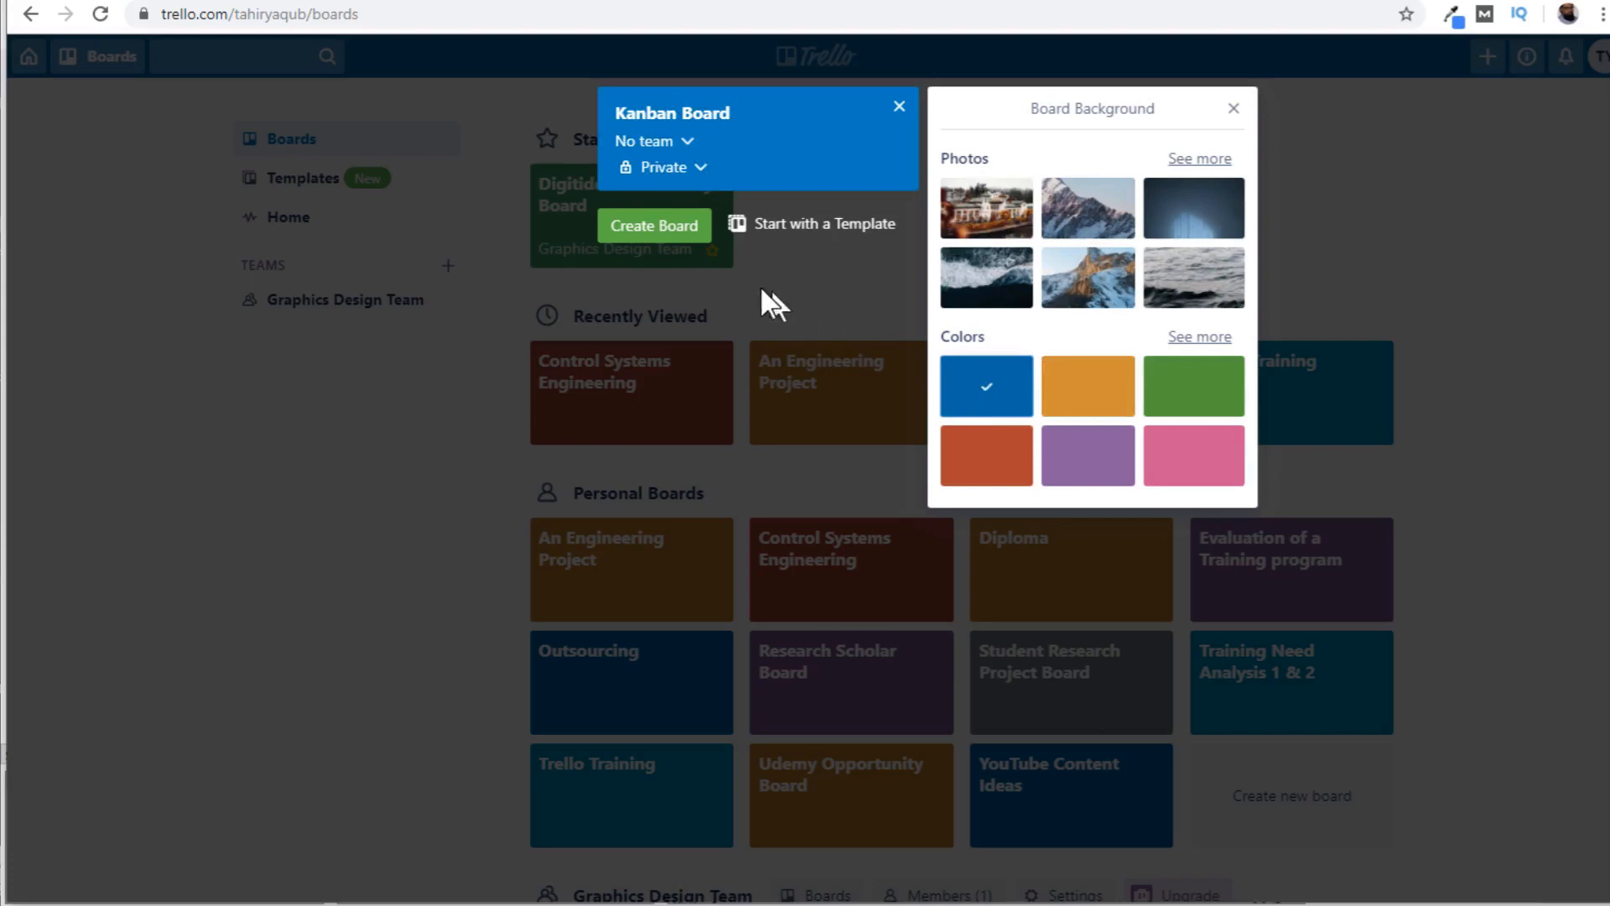
Review the team and visibility choices, and create the board with No team and Private visibility.
{"action": "left_click", "coordinate": [686, 151]}
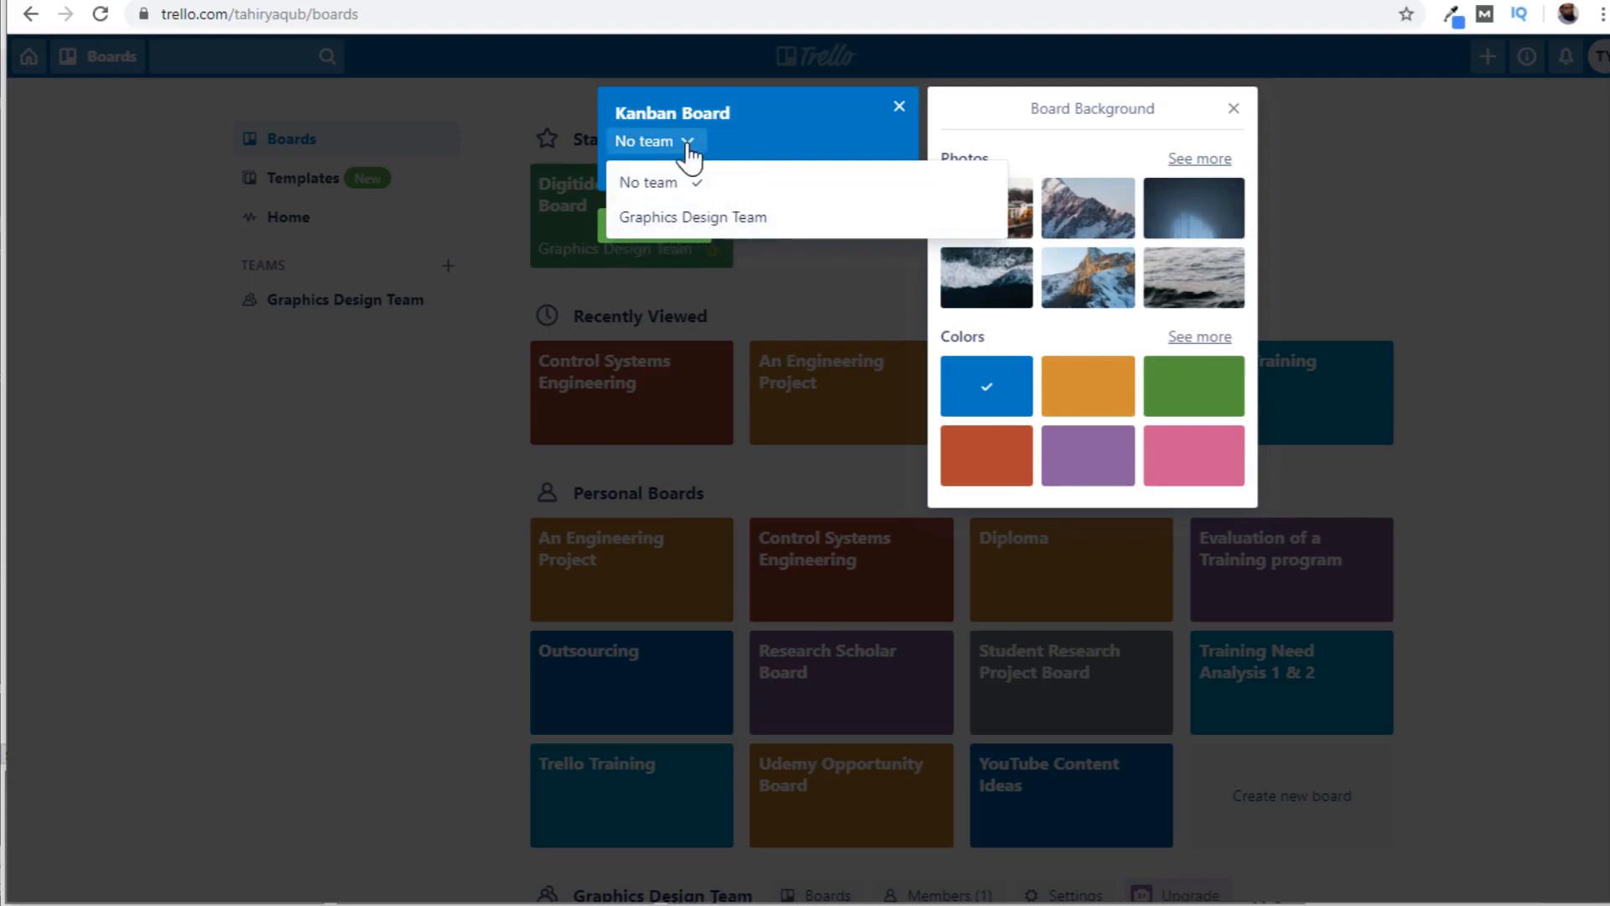
{"action": "left_click", "coordinate": [701, 174]}
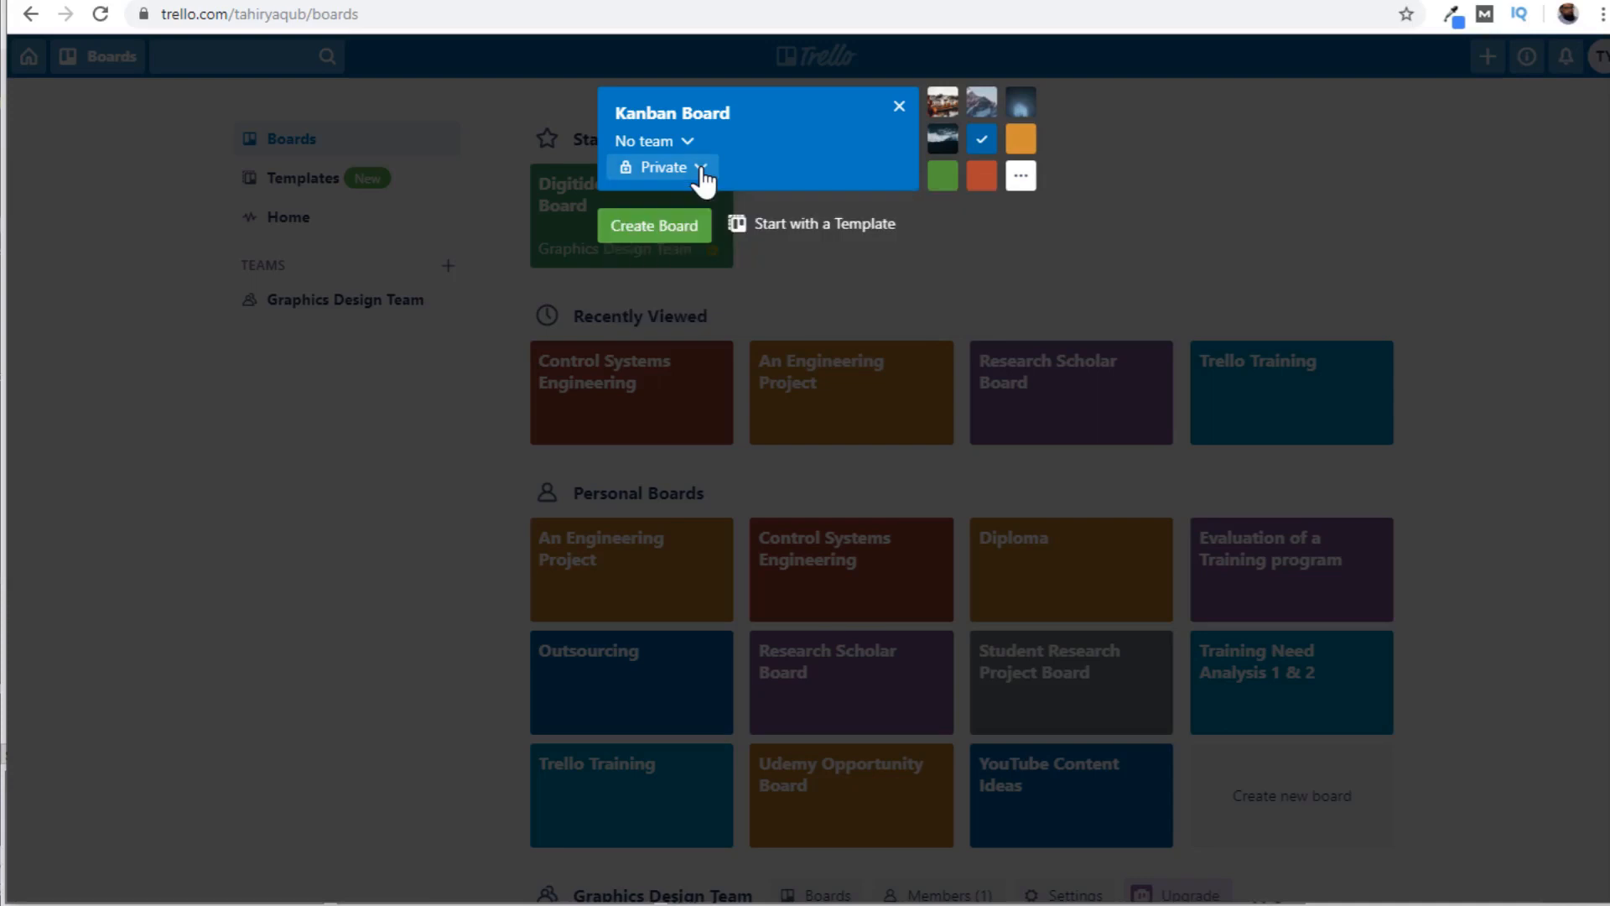
{"action": "left_click", "coordinate": [701, 172]}
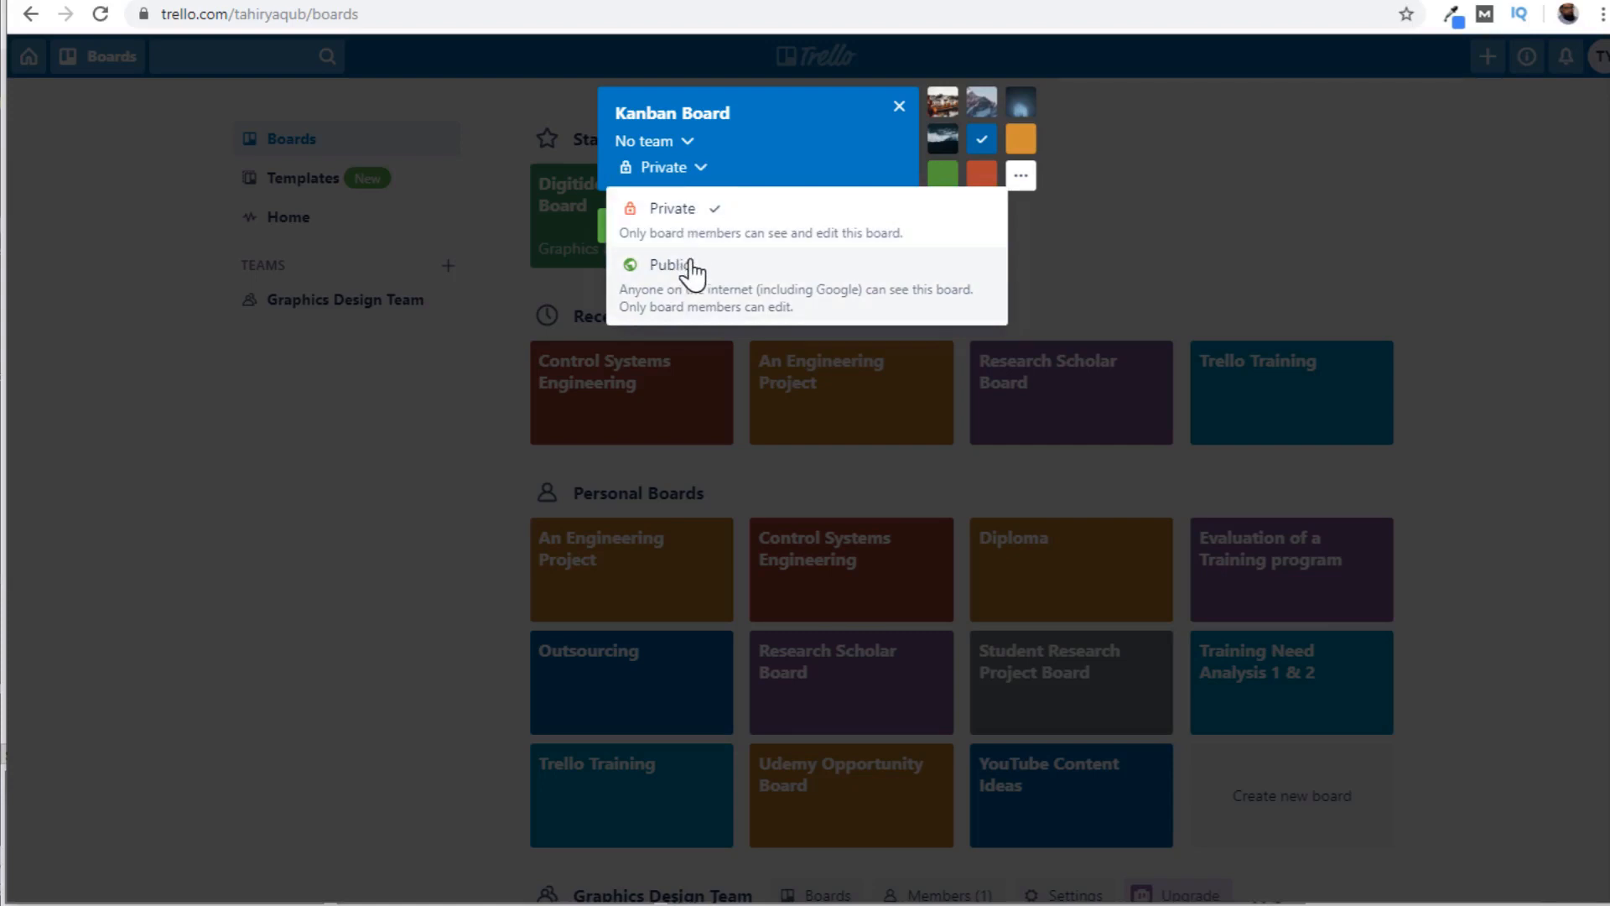
{"action": "left_click", "coordinate": [702, 169]}
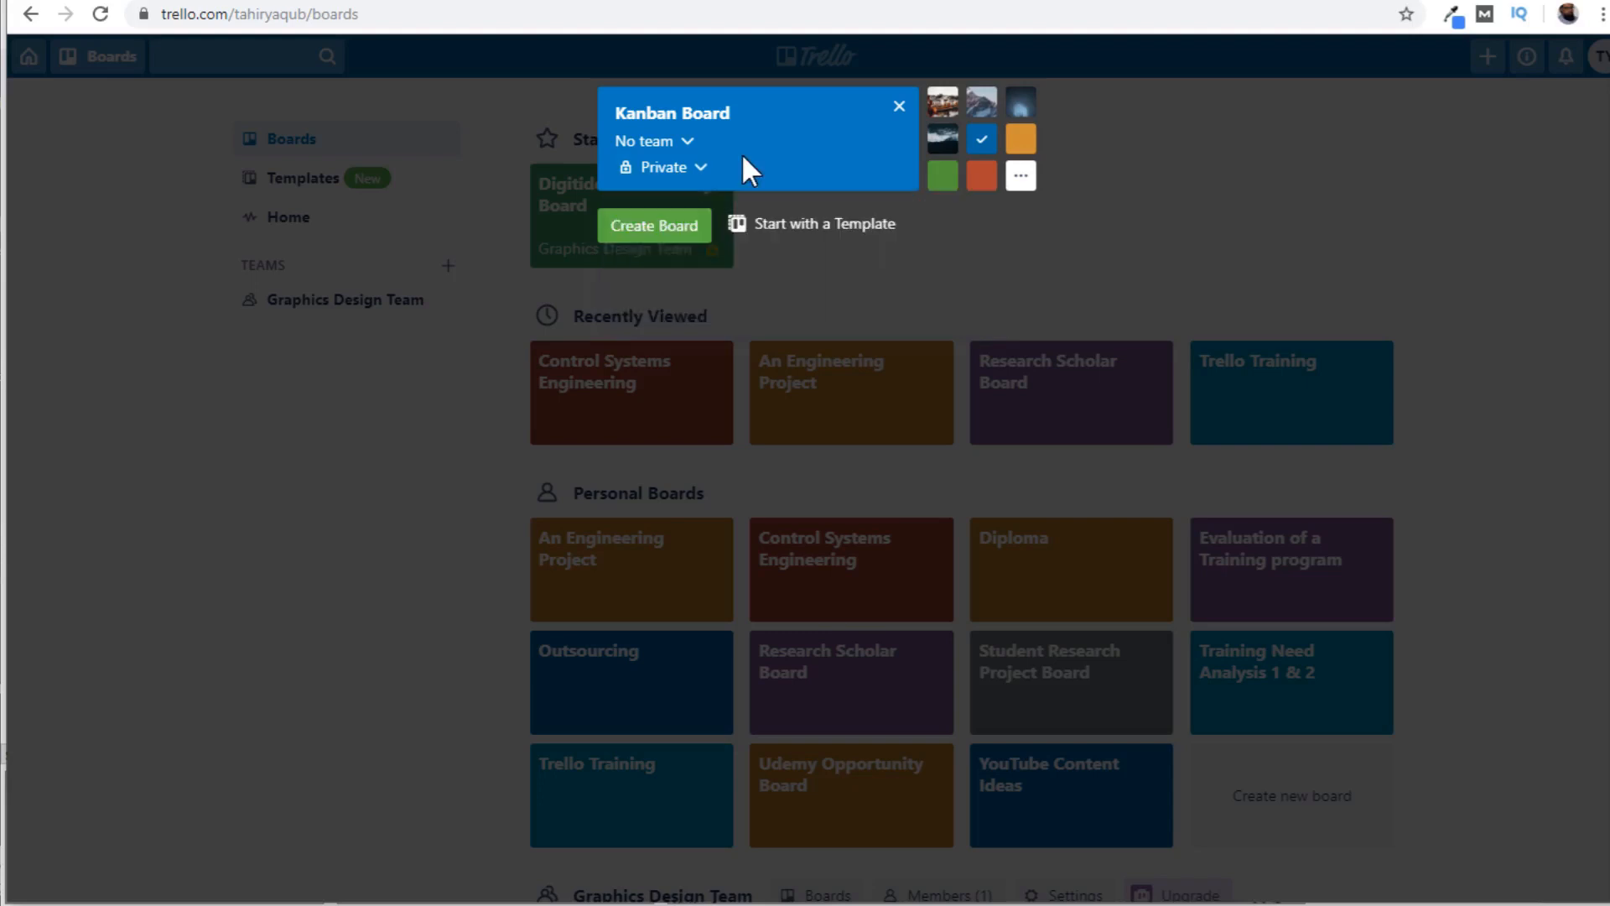
{"action": "left_click", "coordinate": [662, 227]}
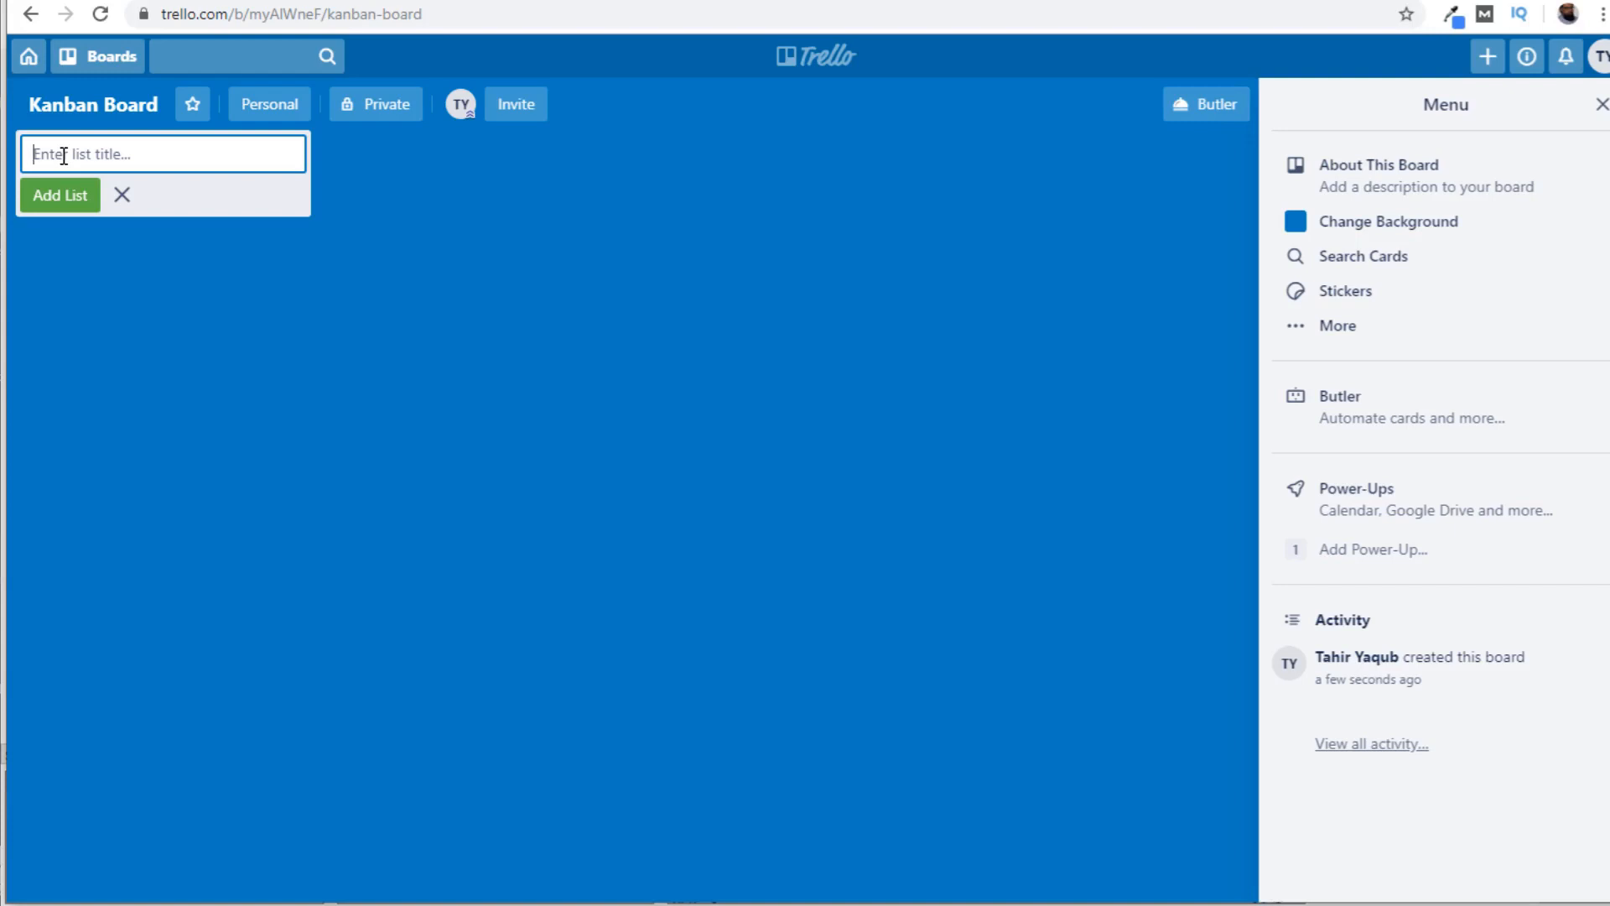
Add three lists to the board named "To do", "Doing" and "Done".
{"action": "type", "text": "To do"}
{"action": "left_click", "coordinate": [71, 201]}
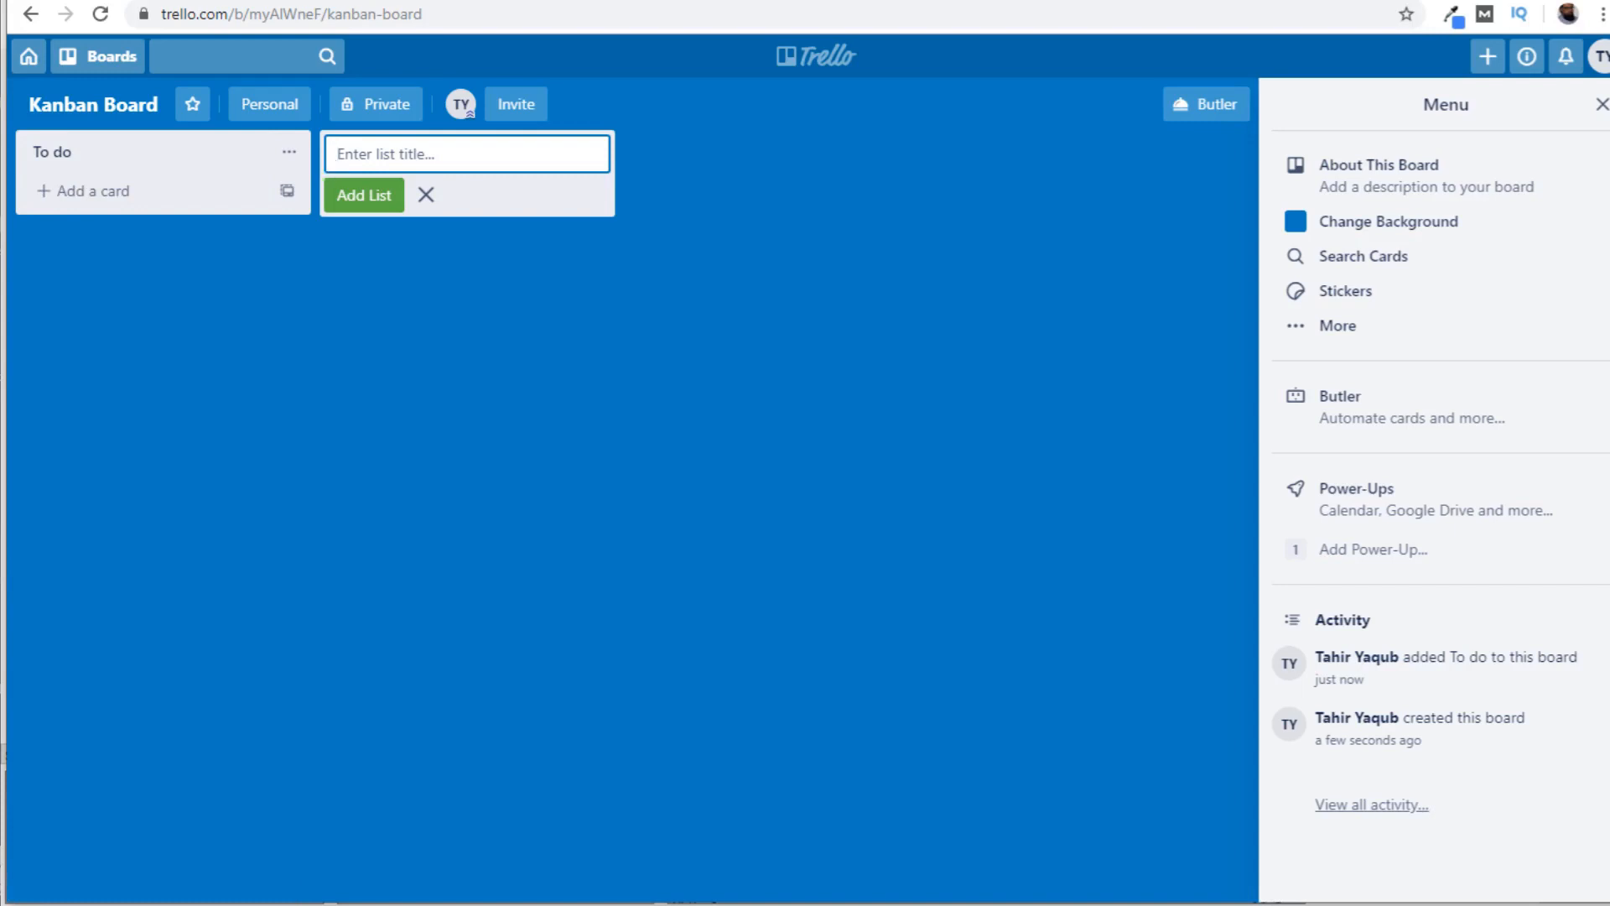
{"action": "type", "text": "Doing"}
{"action": "left_click", "coordinate": [382, 195]}
{"action": "type", "text": "Done"}
{"action": "left_click", "coordinate": [667, 200]}
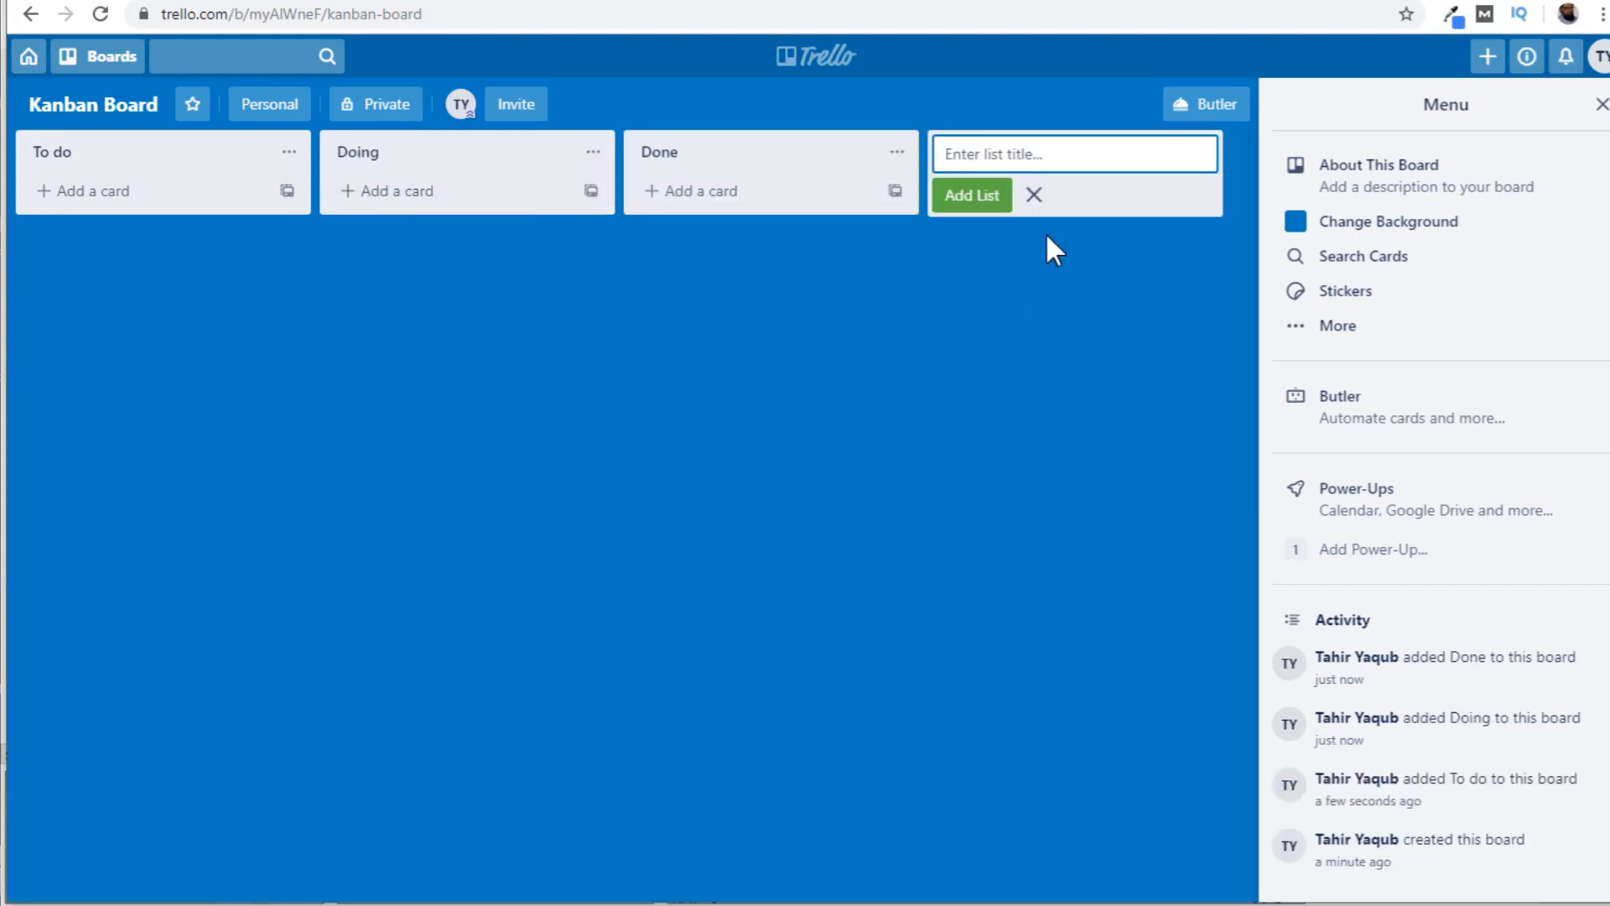
{"action": "left_click", "coordinate": [1034, 195]}
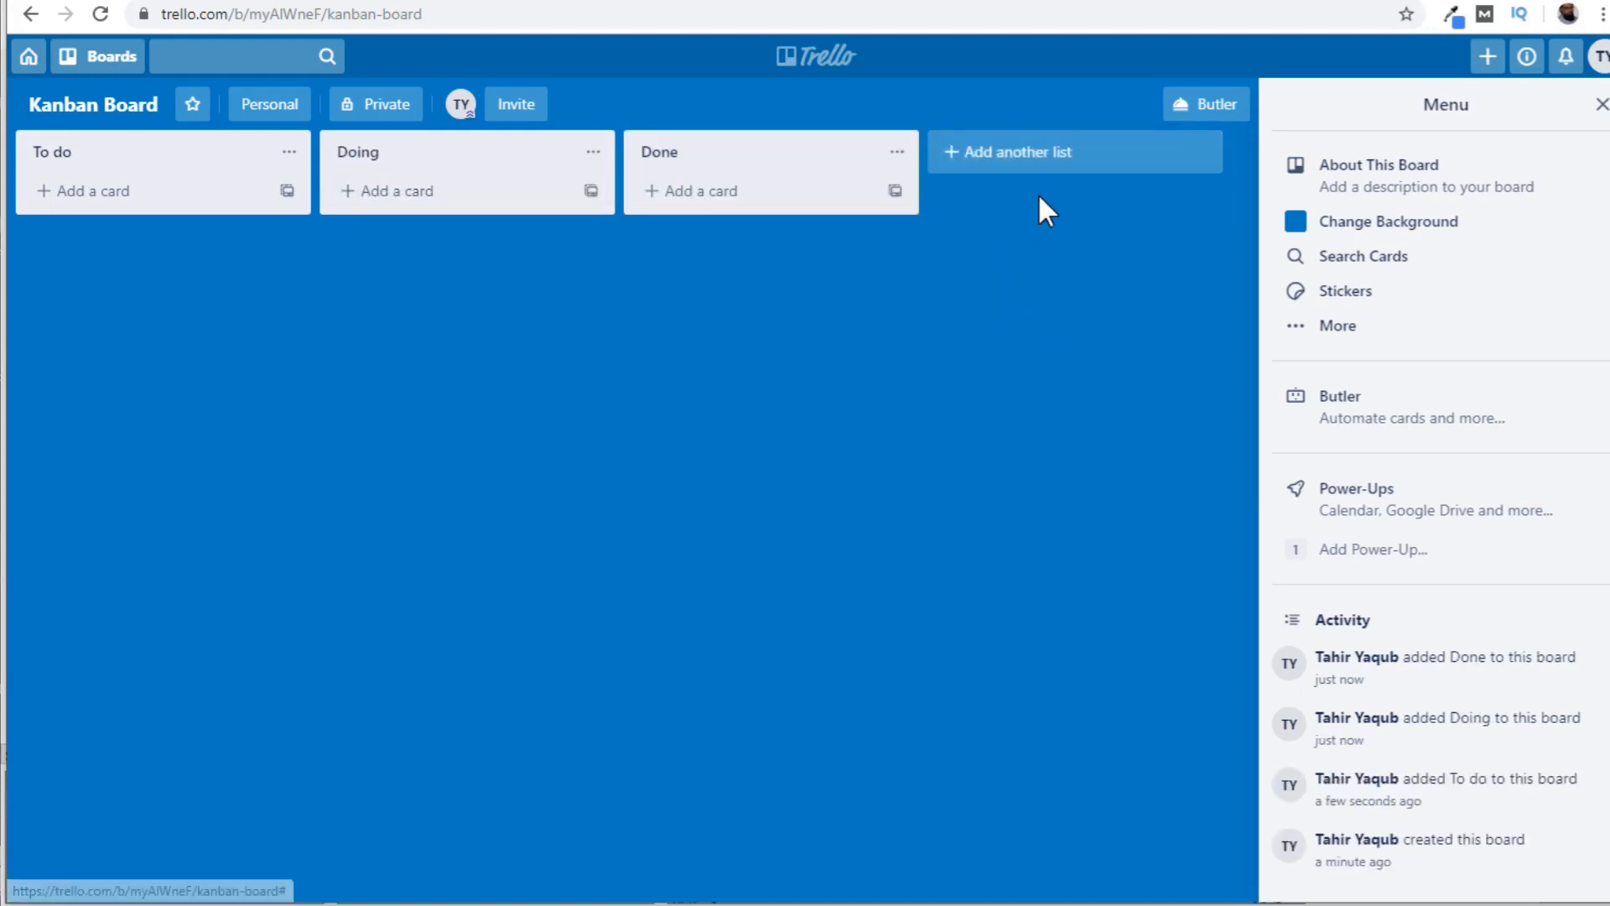
Add the cards "Topic Search", "Transcript" and "Graphics" to the To do list.
{"action": "left_click", "coordinate": [121, 198]}
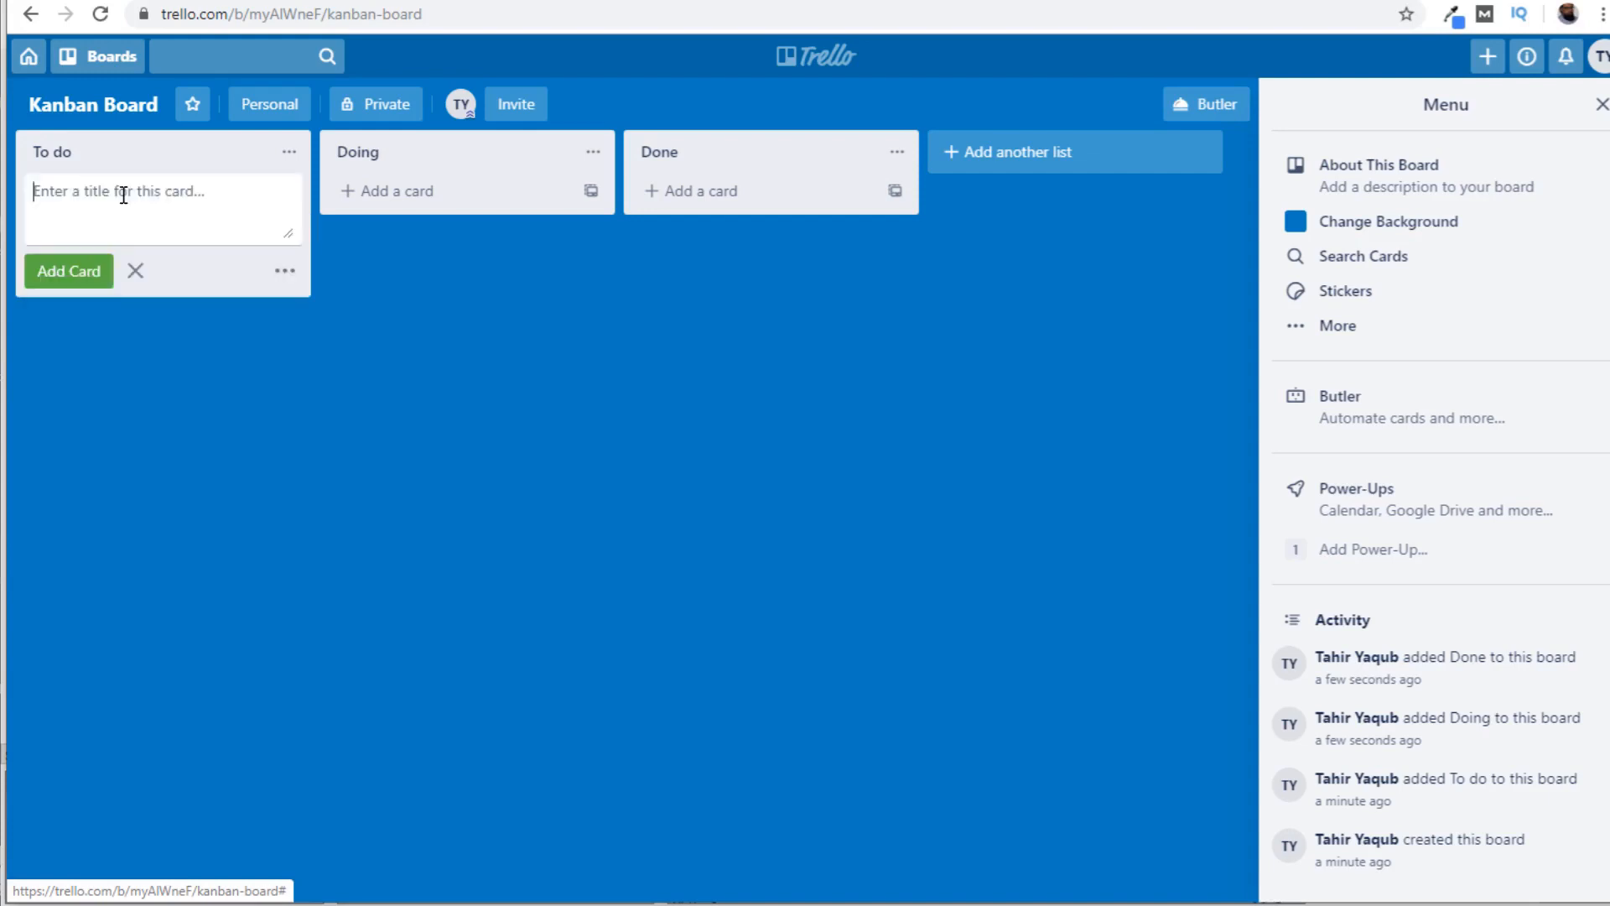
{"action": "left_click", "coordinate": [112, 218]}
{"action": "left_click", "coordinate": [105, 202]}
{"action": "type", "text": "Topic Search"}
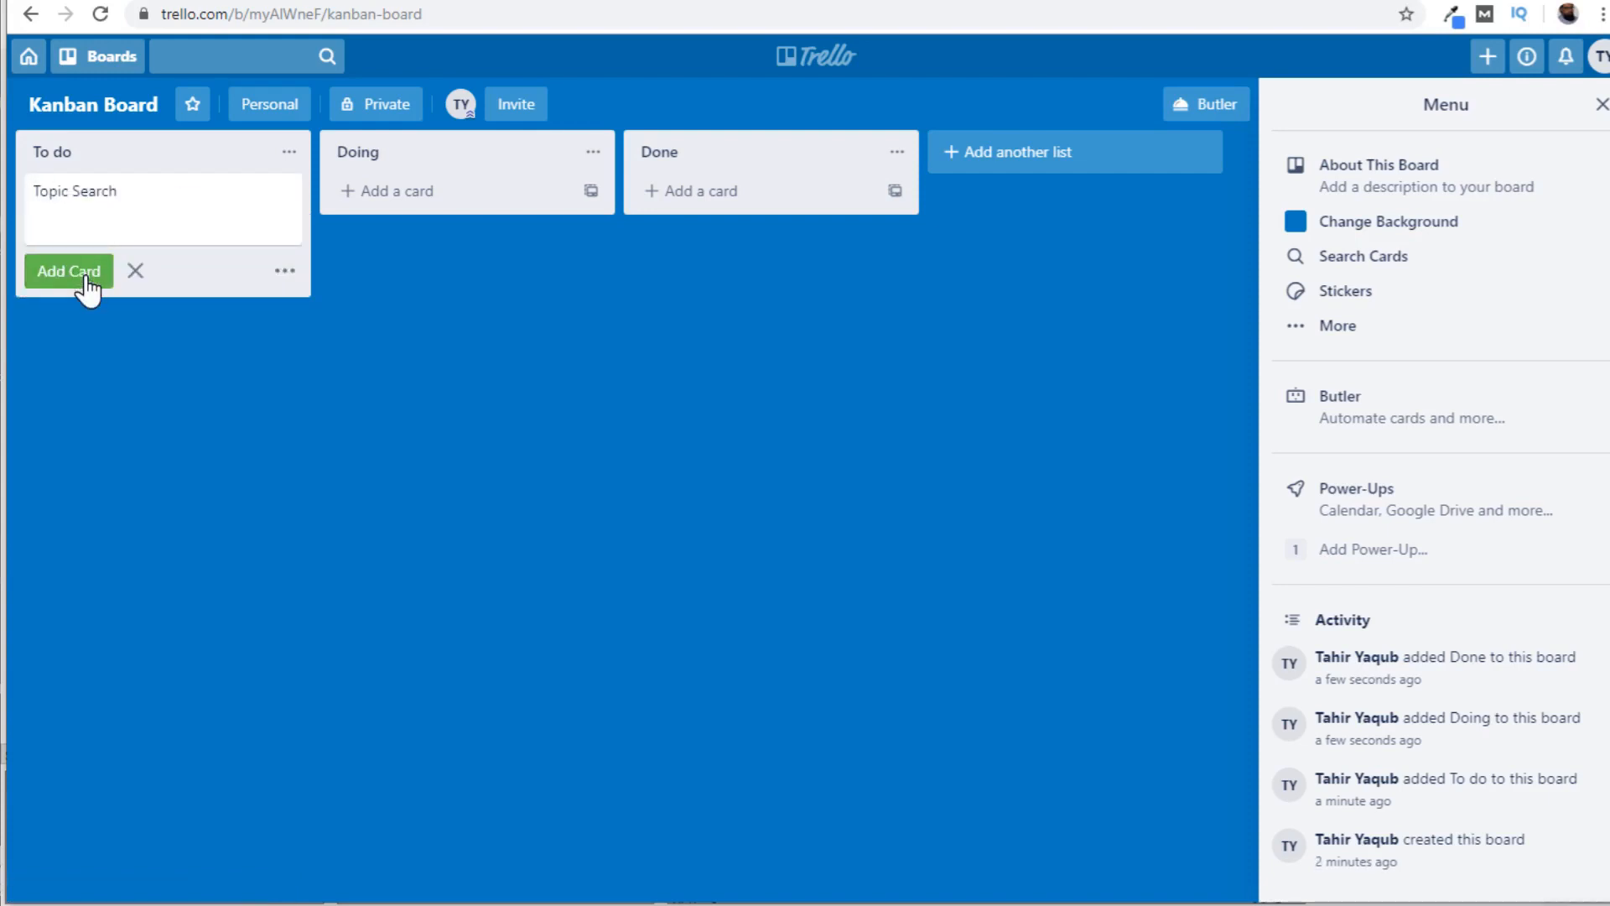
{"action": "left_click", "coordinate": [69, 271]}
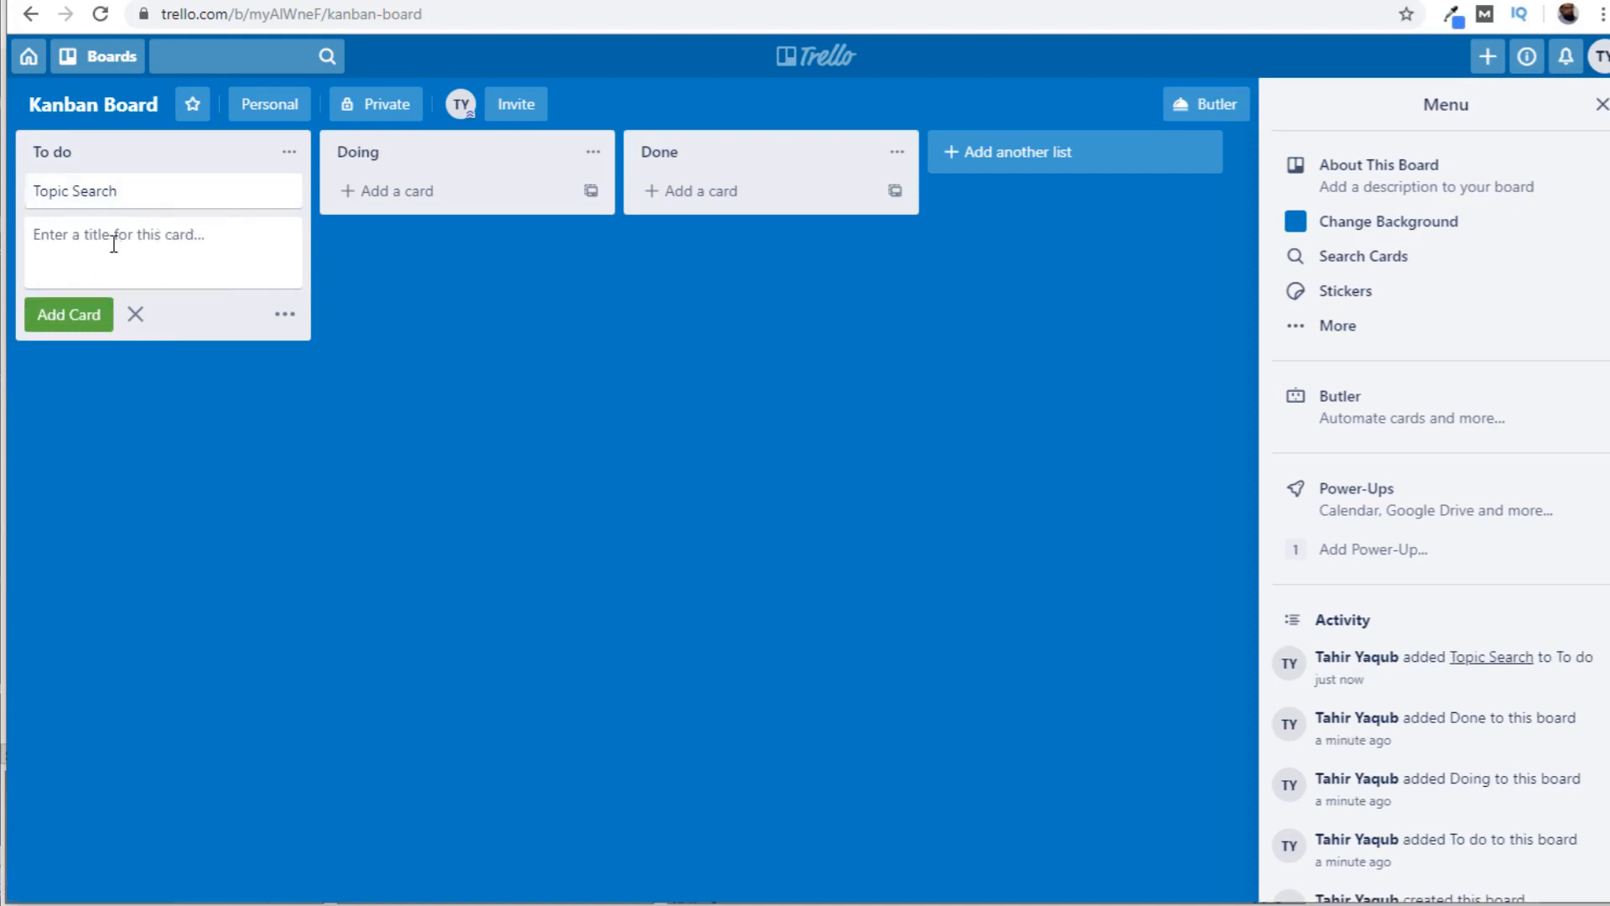
{"action": "type", "text": "Transcript"}
{"action": "left_click", "coordinate": [96, 321]}
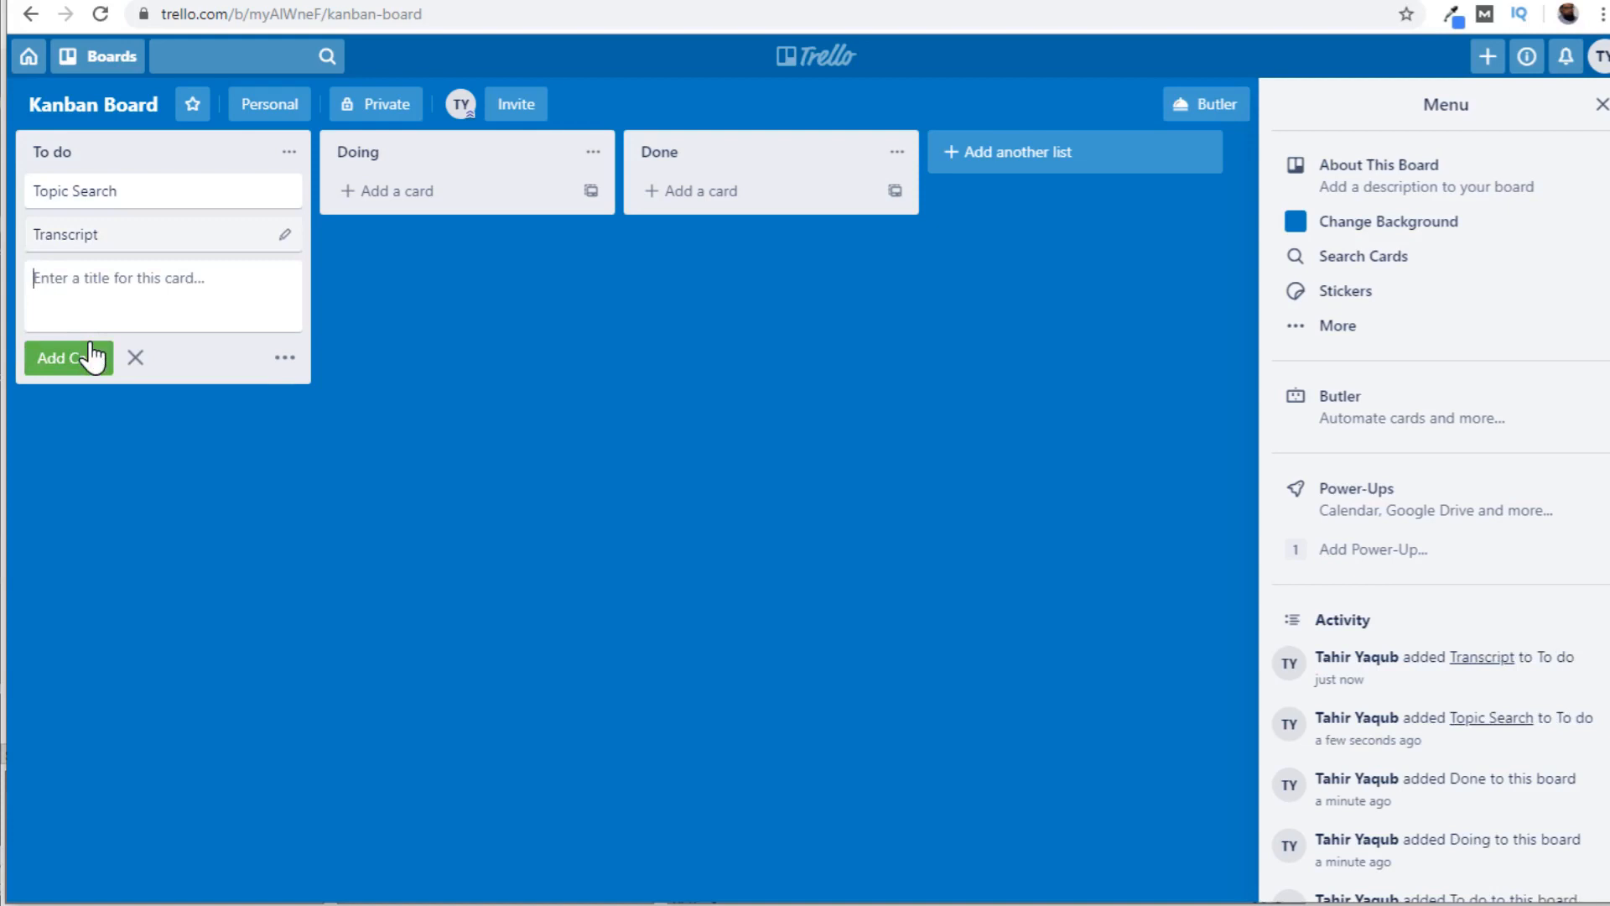
{"action": "type", "text": "Graphics"}
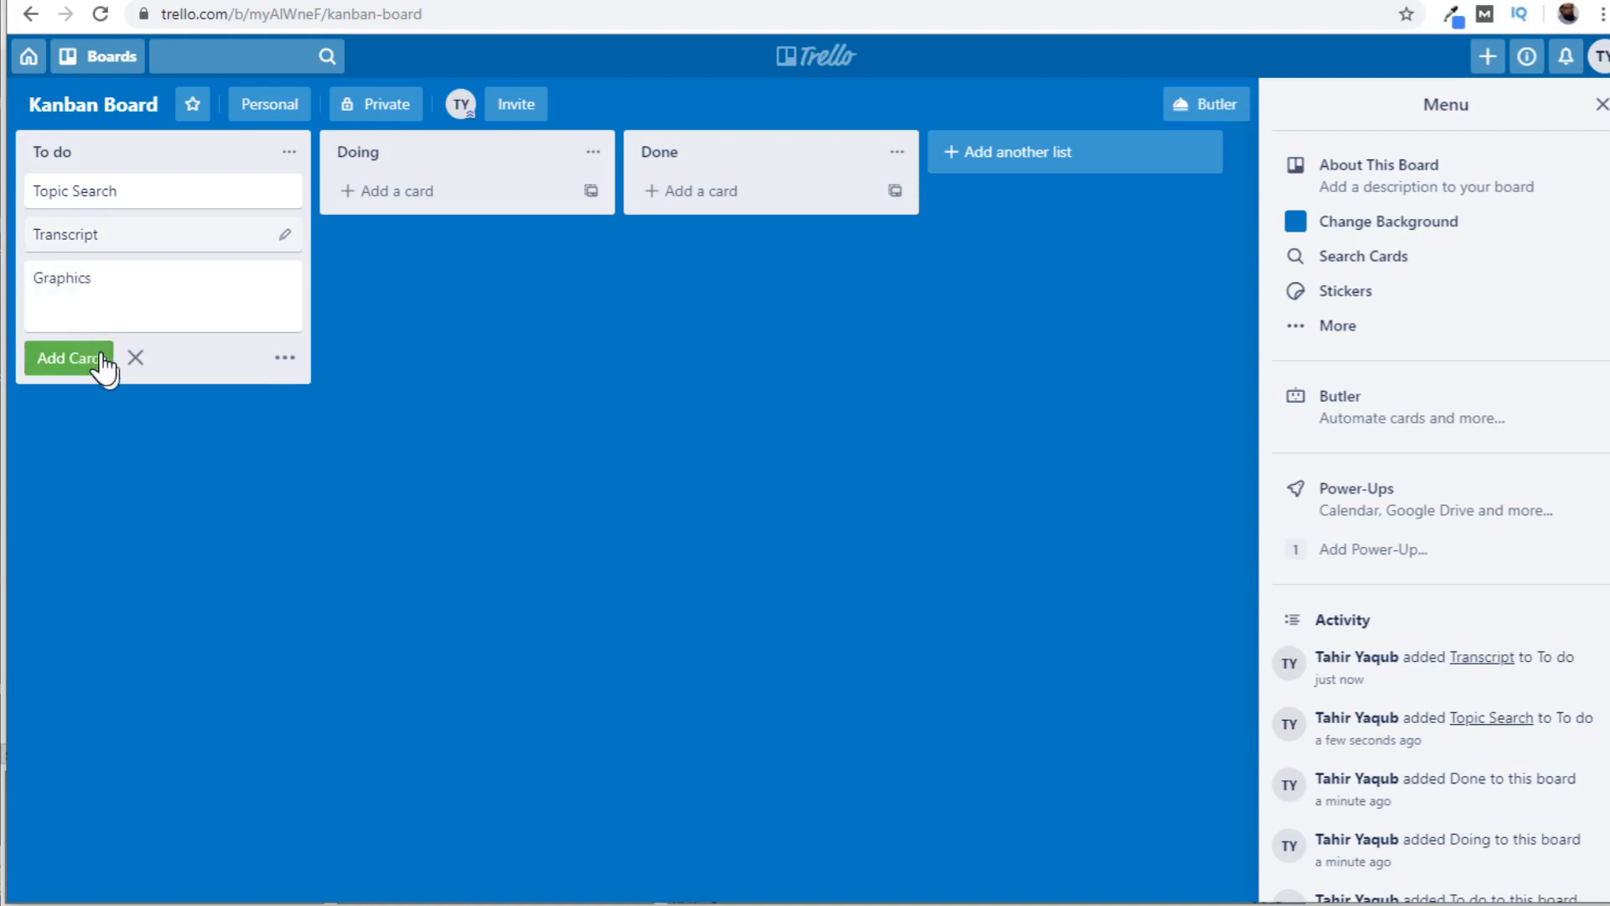
{"action": "left_click", "coordinate": [103, 361]}
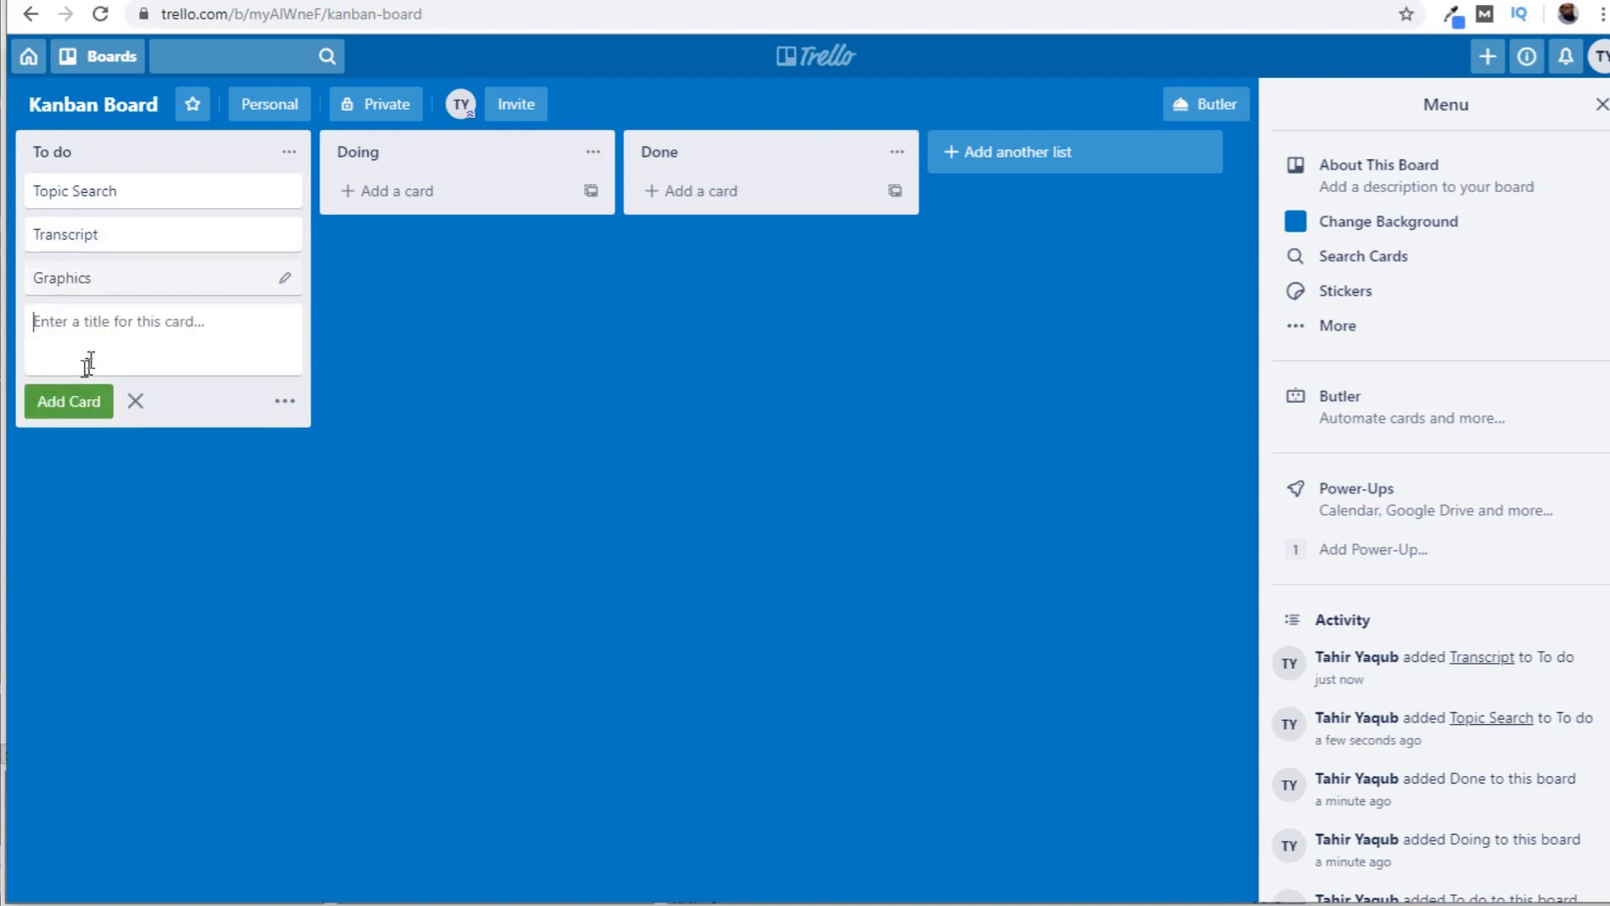
{"action": "left_click", "coordinate": [136, 407]}
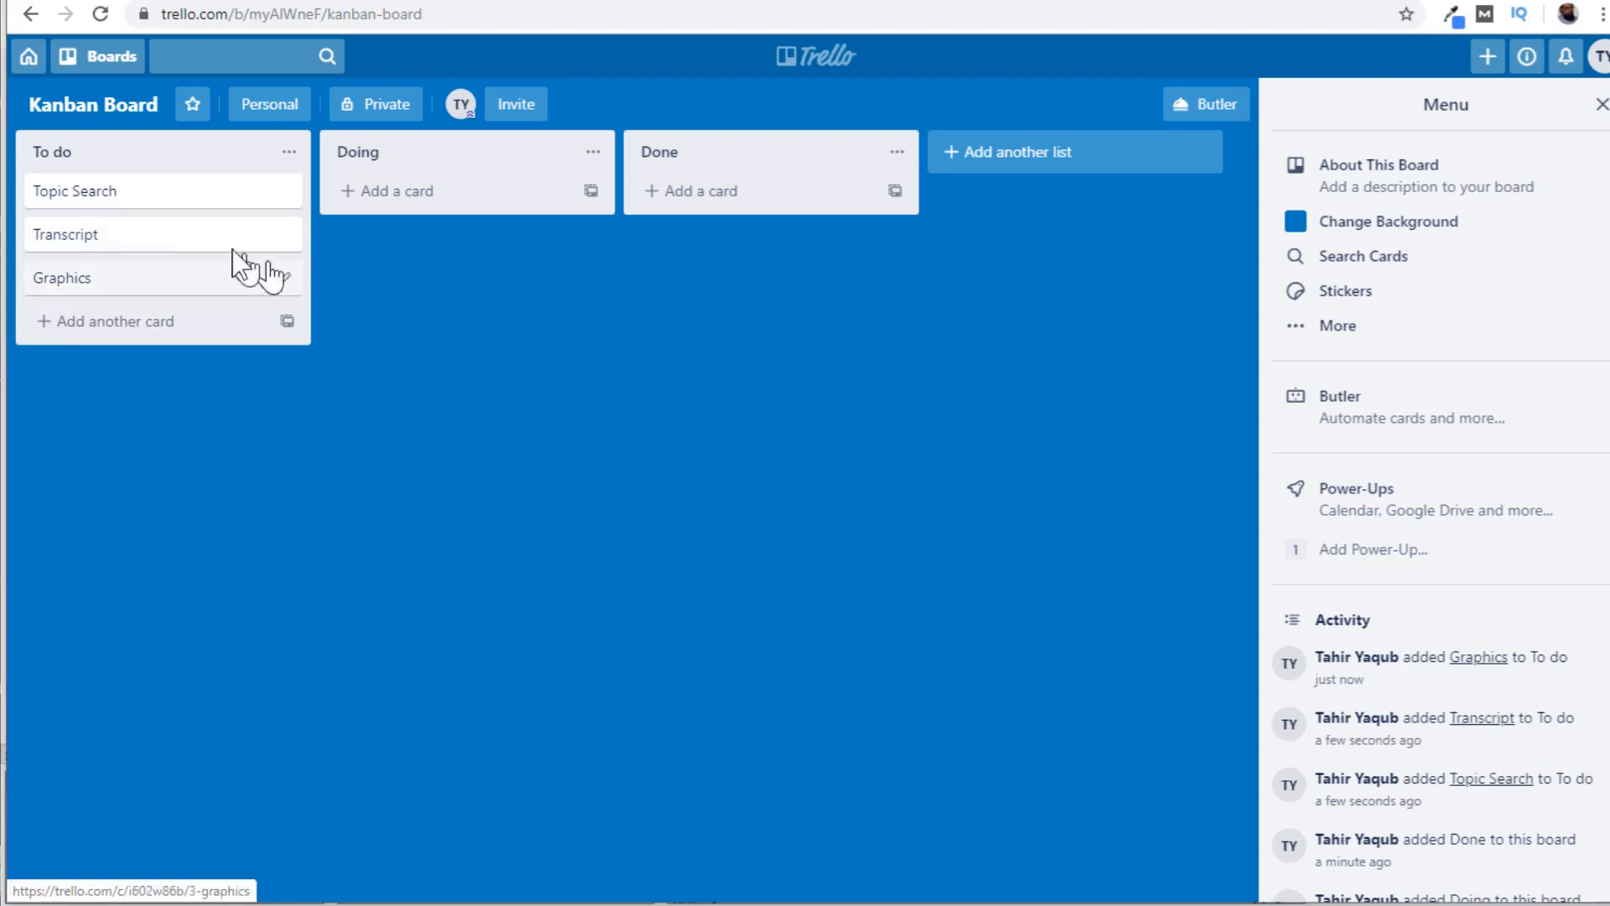
Apply the yellow label to the Topic Search card and return to the board.
{"action": "left_click", "coordinate": [176, 199]}
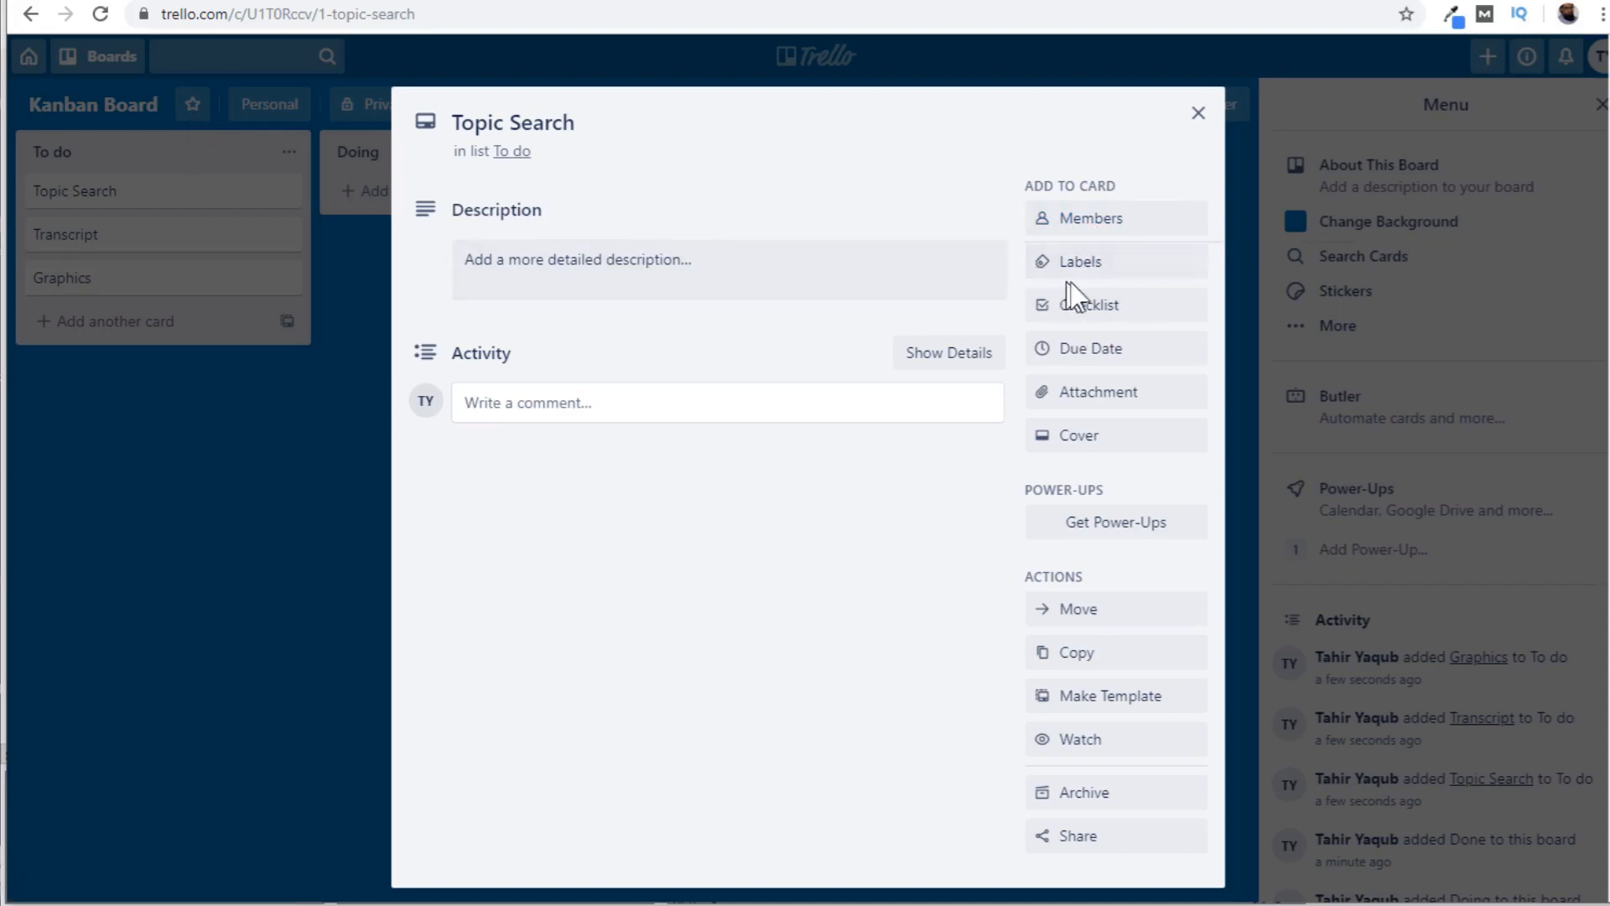
{"action": "left_click", "coordinate": [1096, 277]}
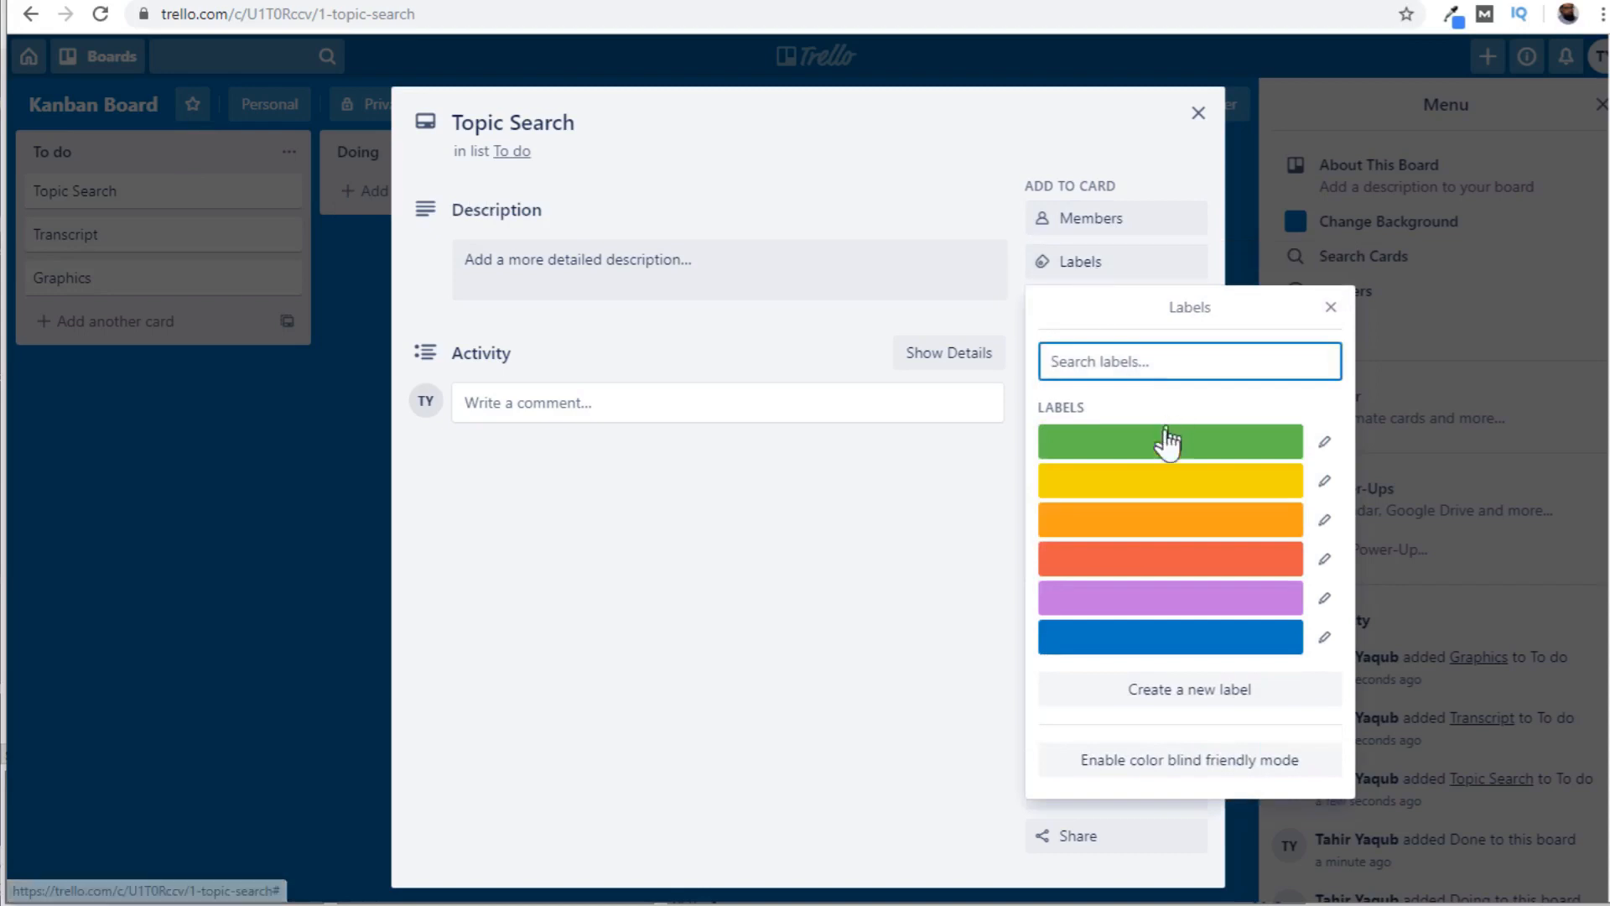
{"action": "left_click", "coordinate": [1157, 493]}
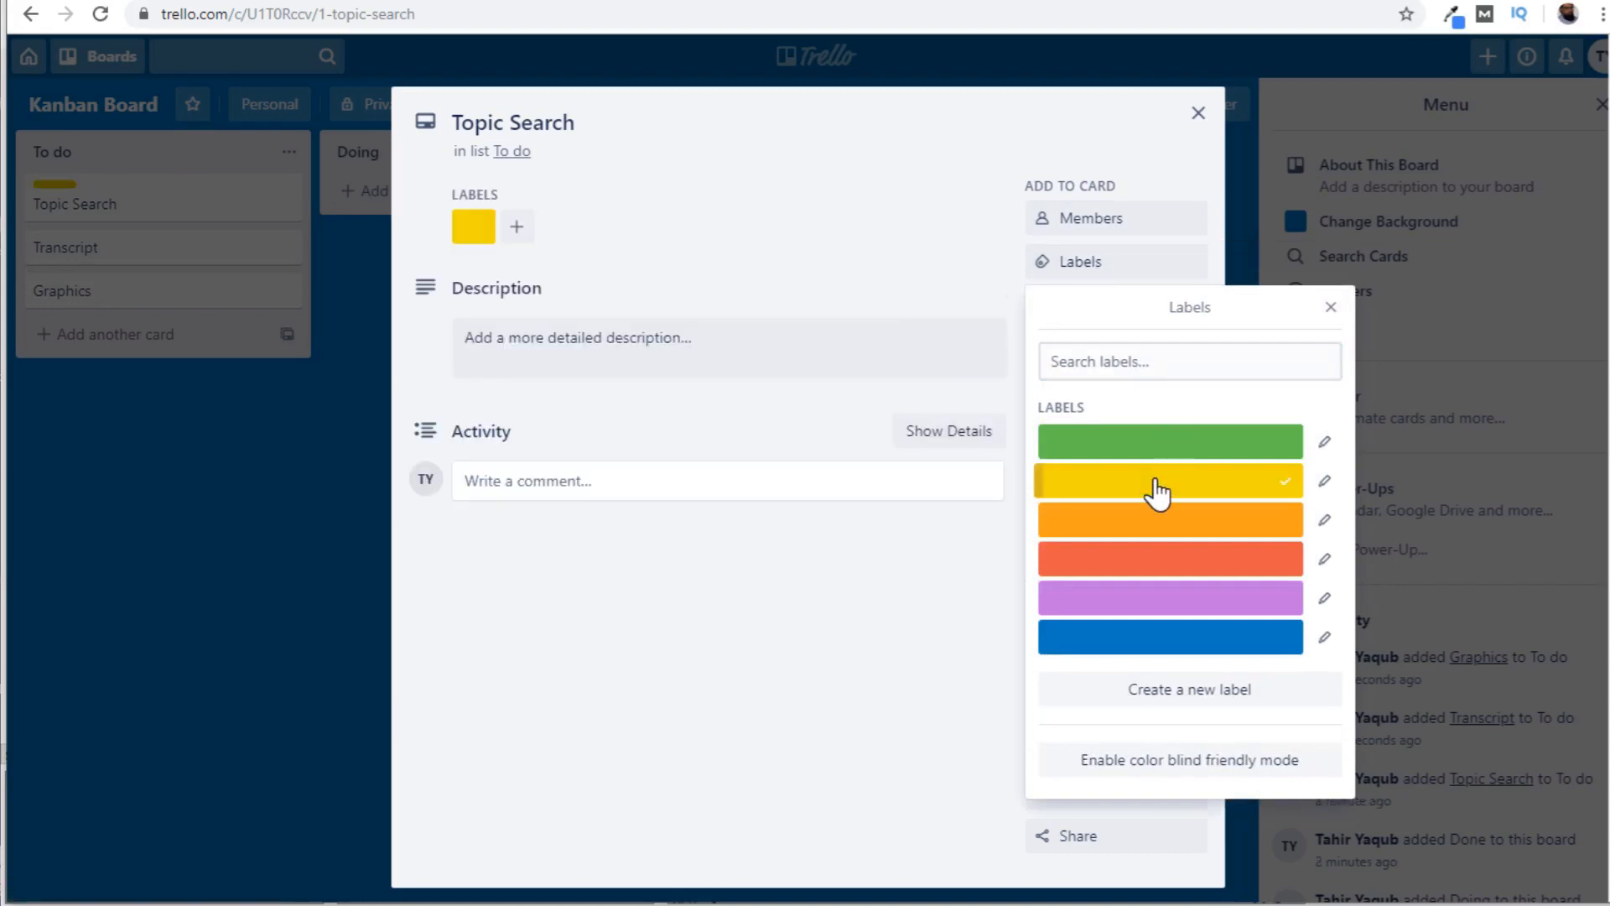
{"action": "left_click", "coordinate": [1331, 309]}
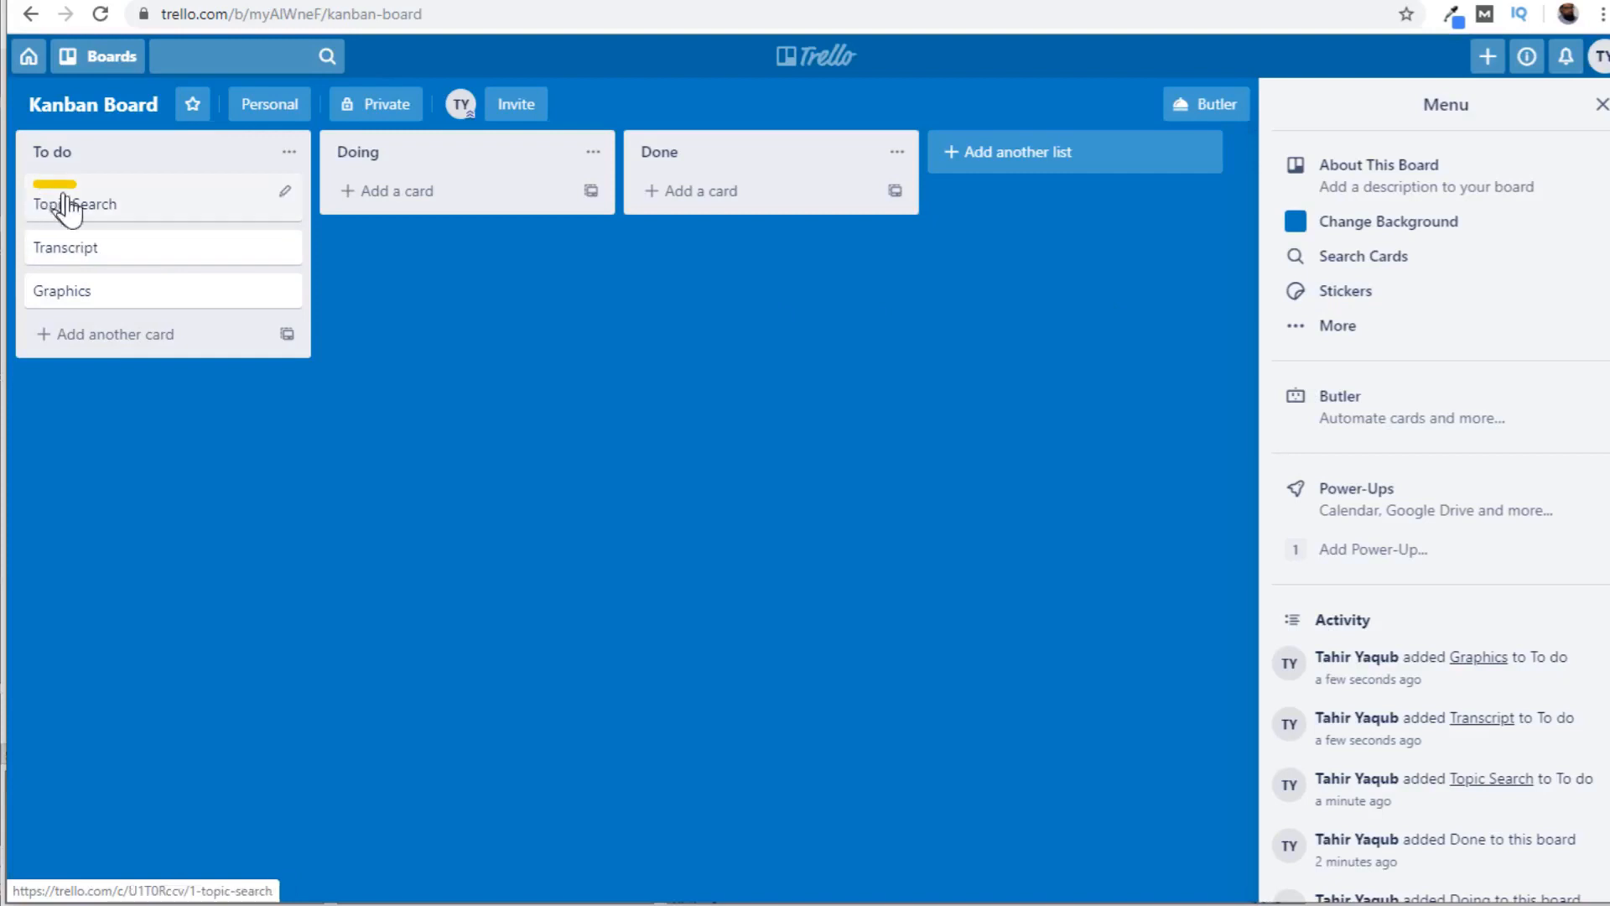
Add a checklist titled "Use 3 Tools" to the Topic Search card.
{"action": "left_click", "coordinate": [103, 206]}
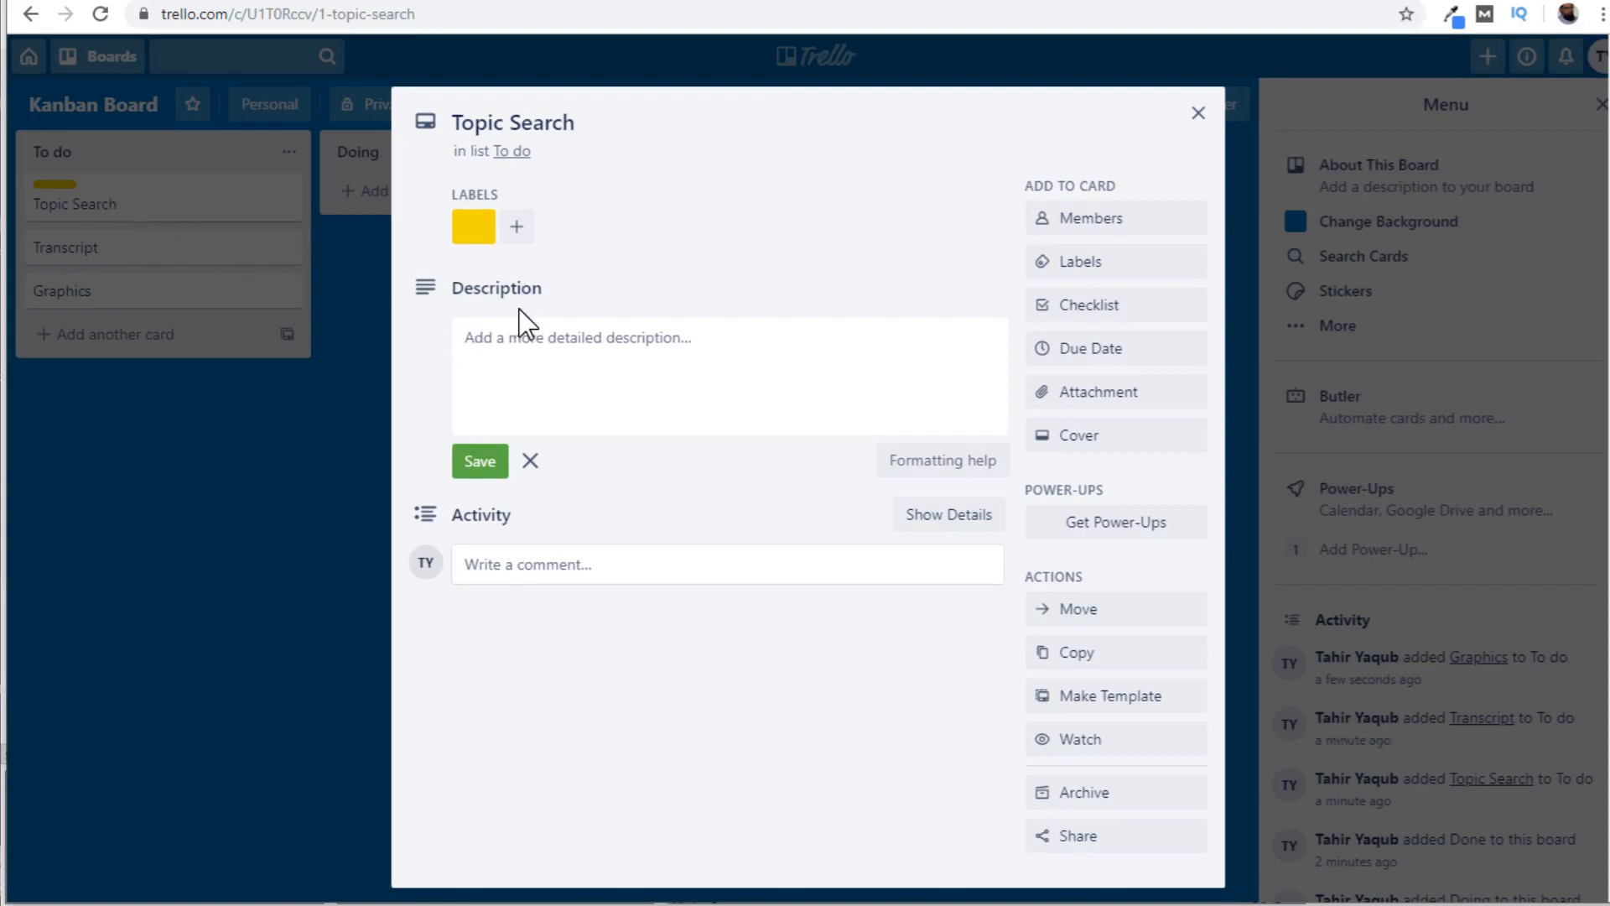
{"action": "left_click", "coordinate": [1095, 312]}
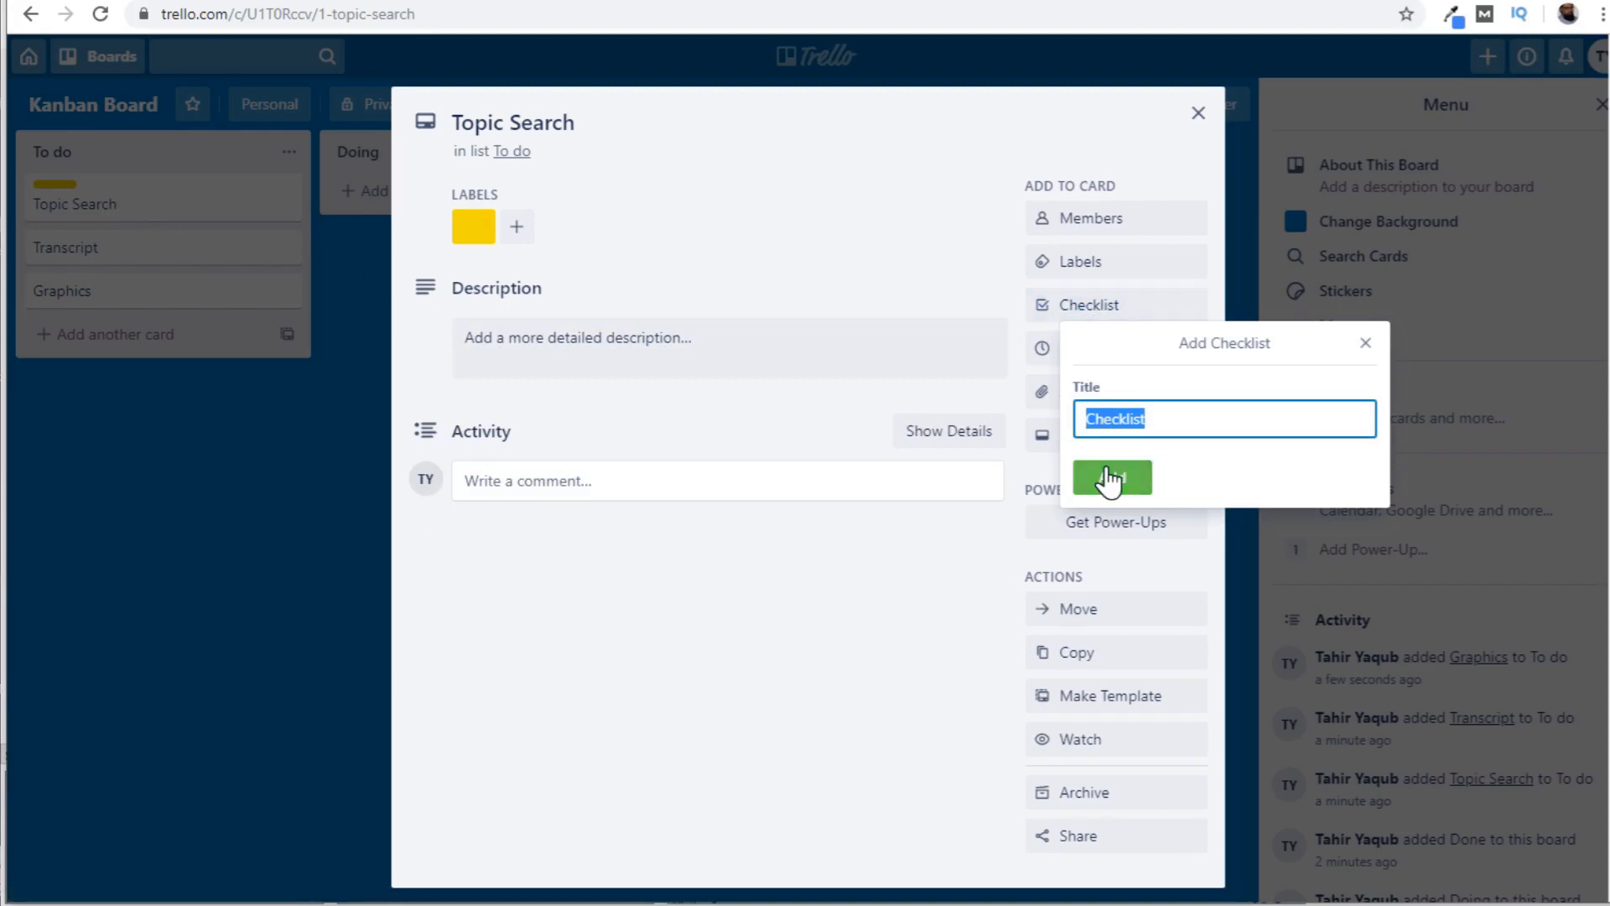
{"action": "type", "text": "Use 3 Tools"}
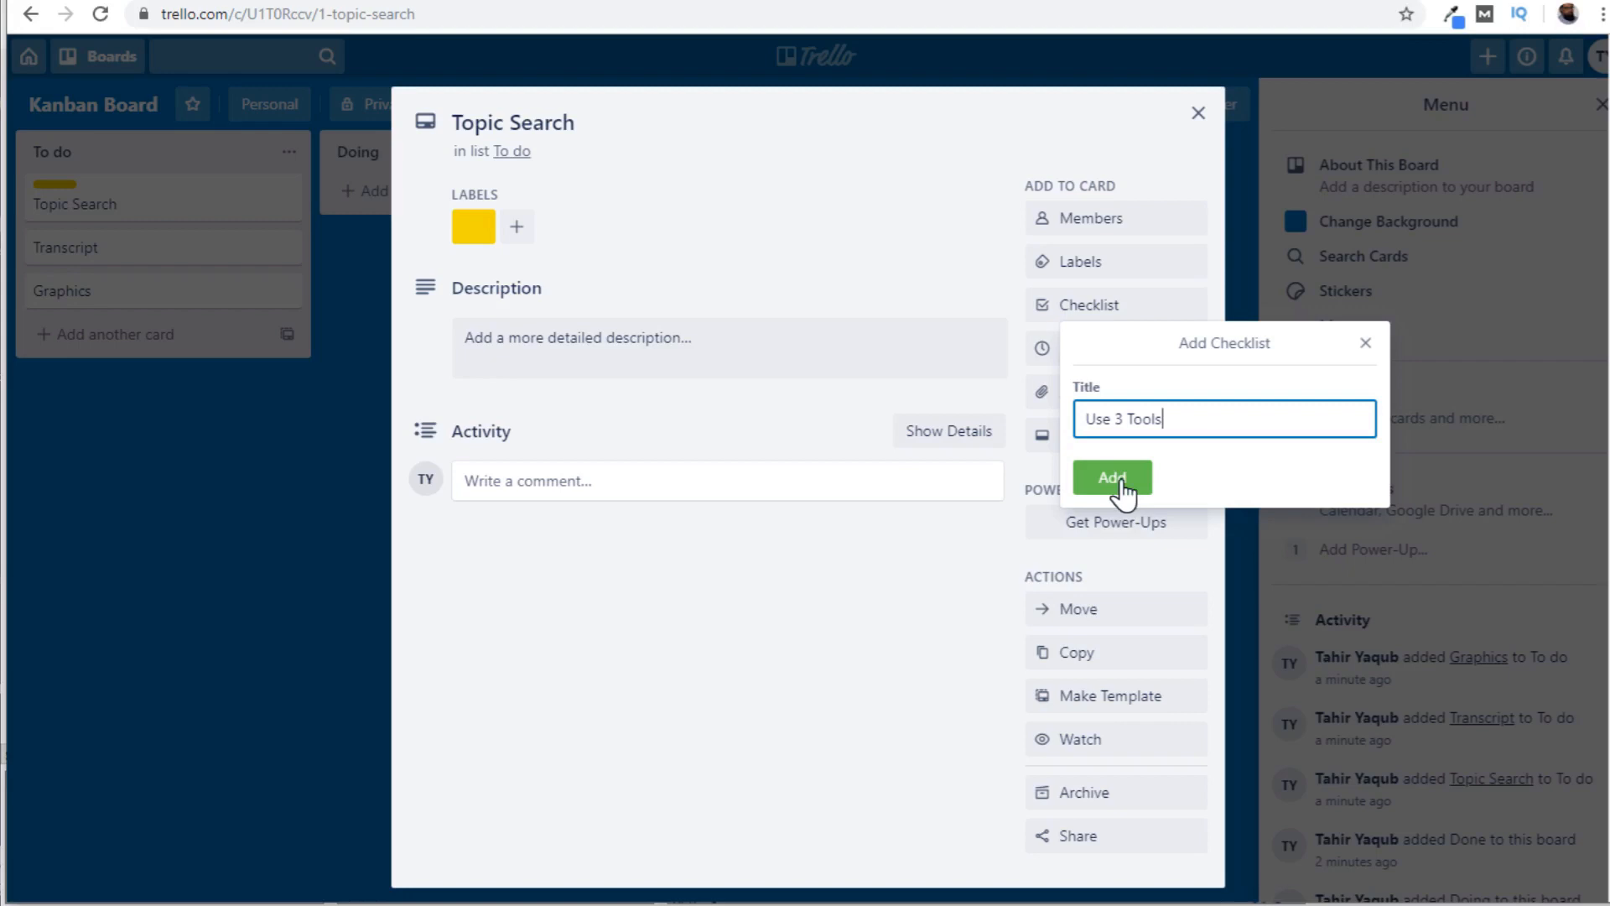
{"action": "left_click", "coordinate": [1115, 478]}
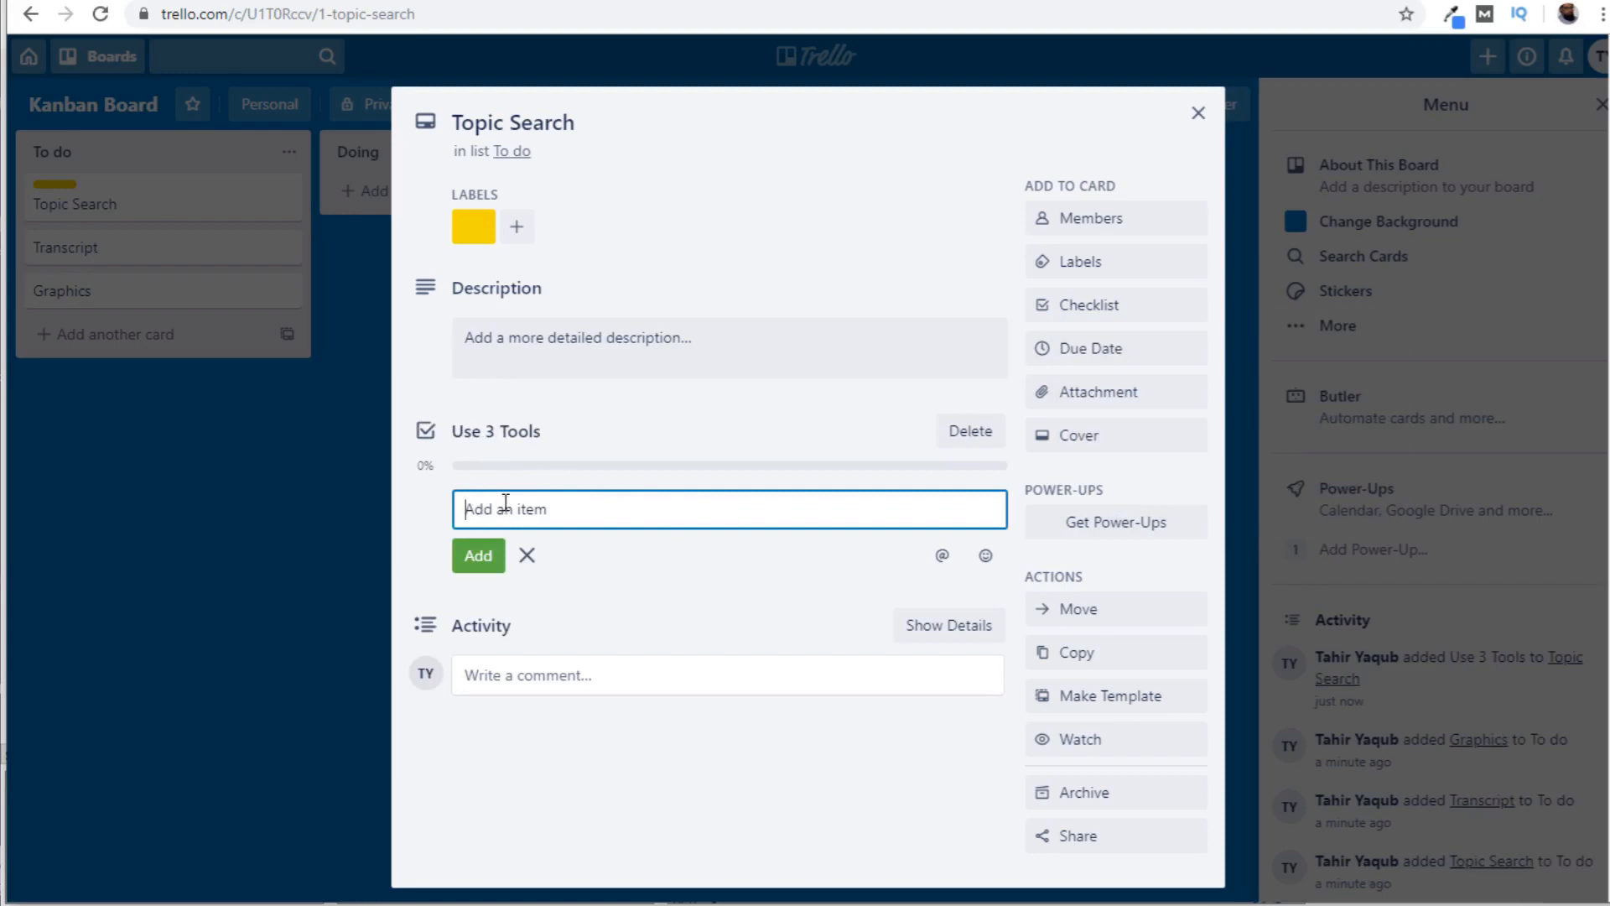
Add the items "Google Trends", "Buzzsumo" and "Udemy Opportunity Tool" to the Use 3 Tools checklist and close the card.
{"action": "type", "text": "G"}
{"action": "type", "text": "ends"}
{"action": "left_click", "coordinate": [480, 557]}
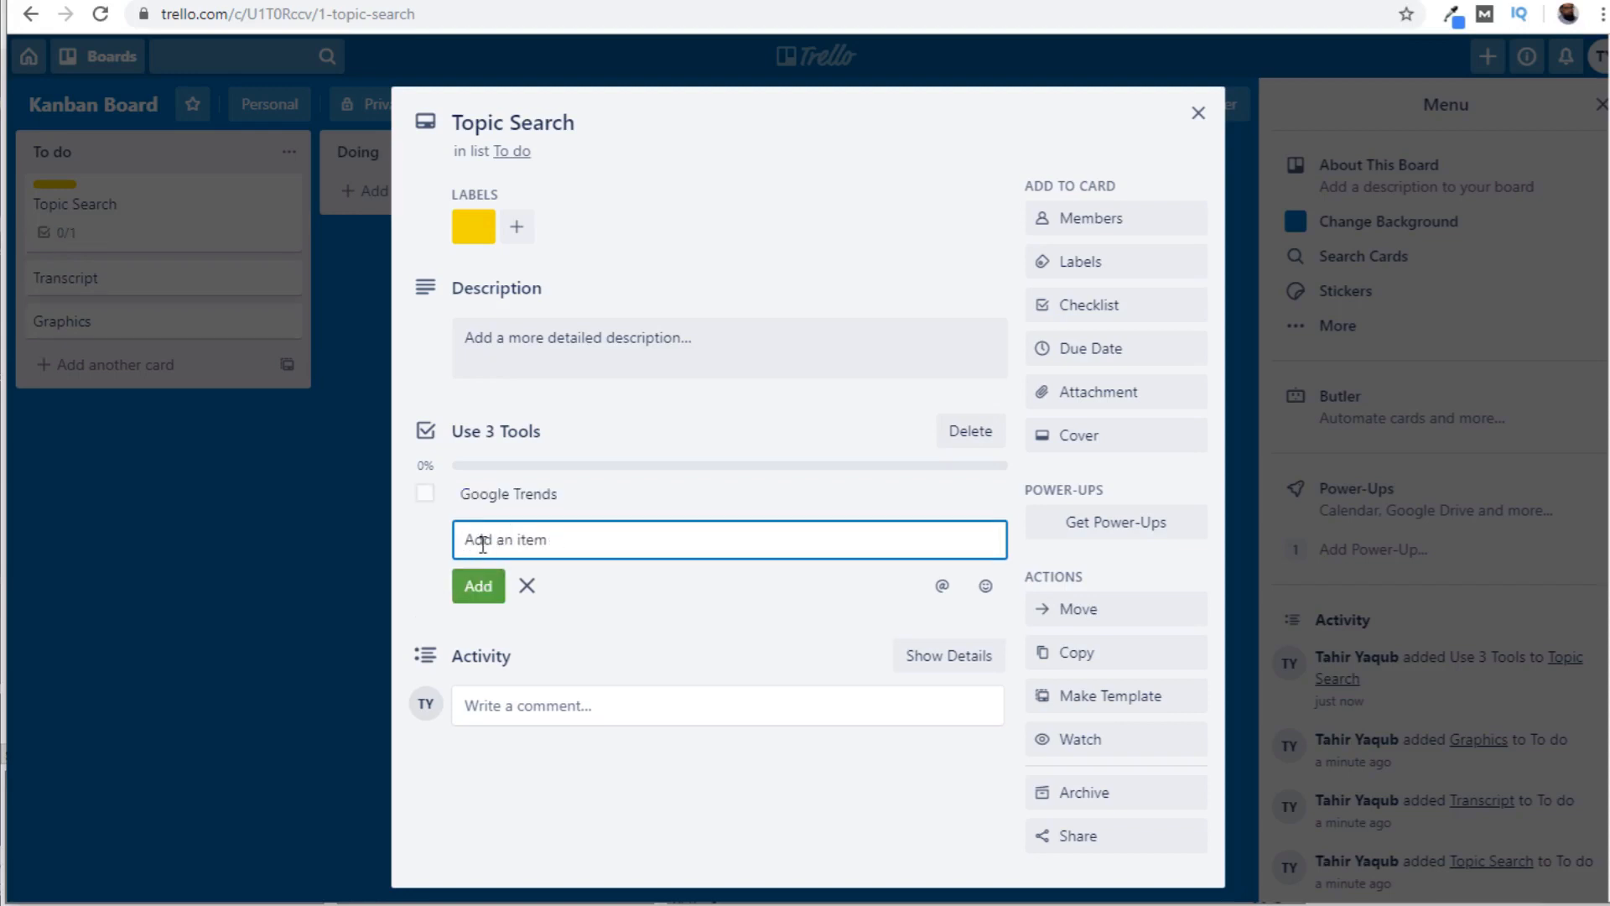
{"action": "type", "text": "Buzzsumo"}
{"action": "left_click", "coordinate": [468, 586]}
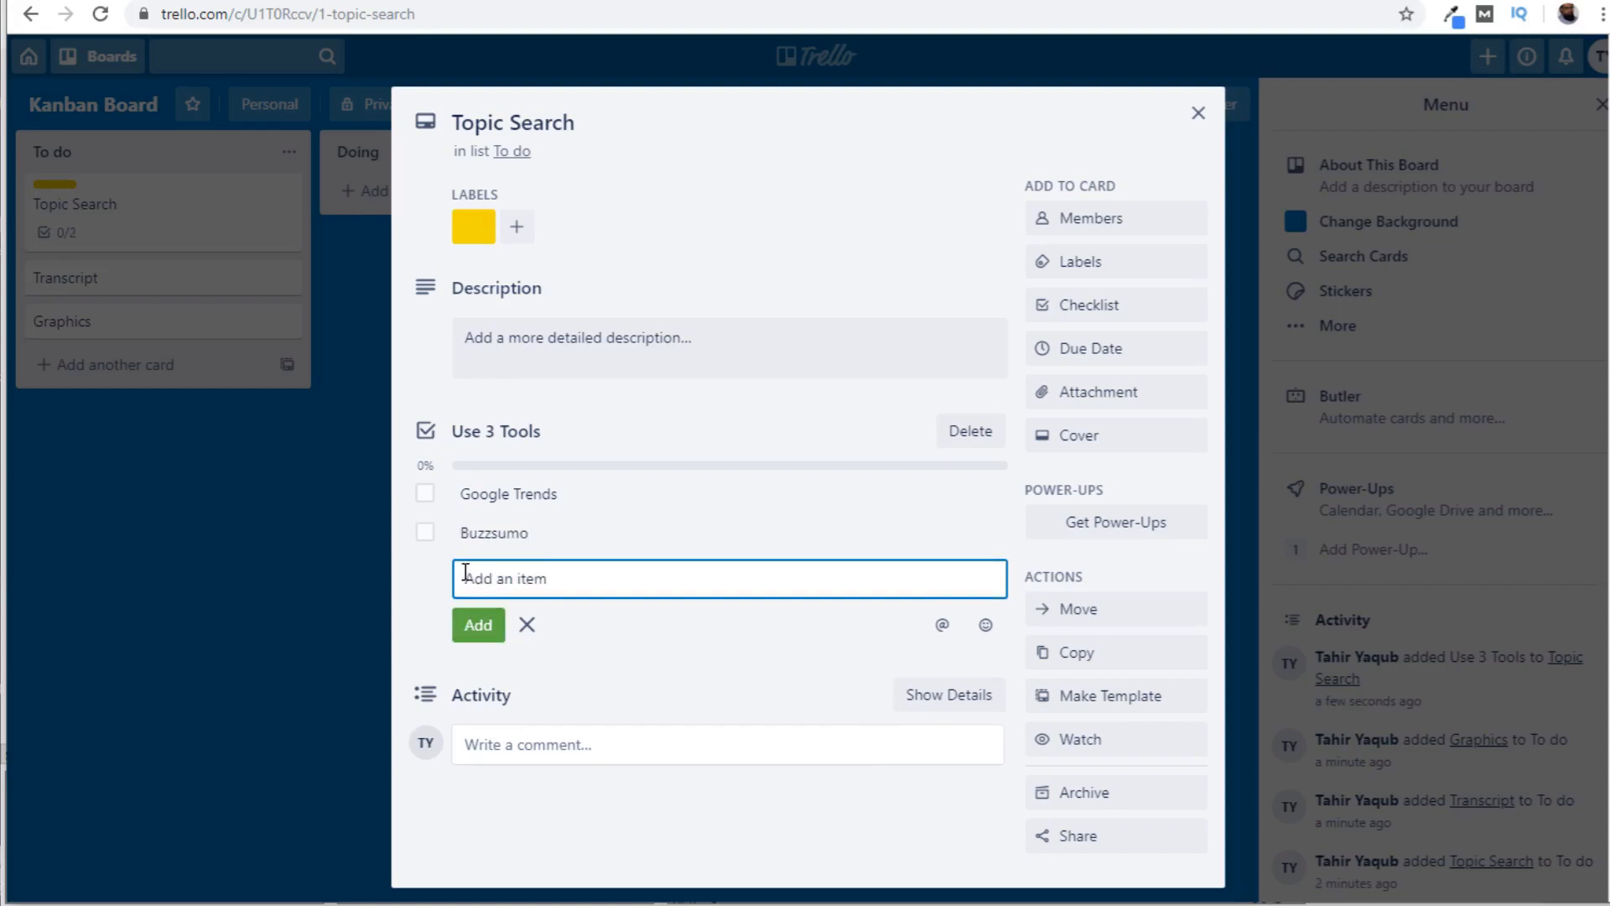
{"action": "type", "text": "Udemy Opportunity Tool"}
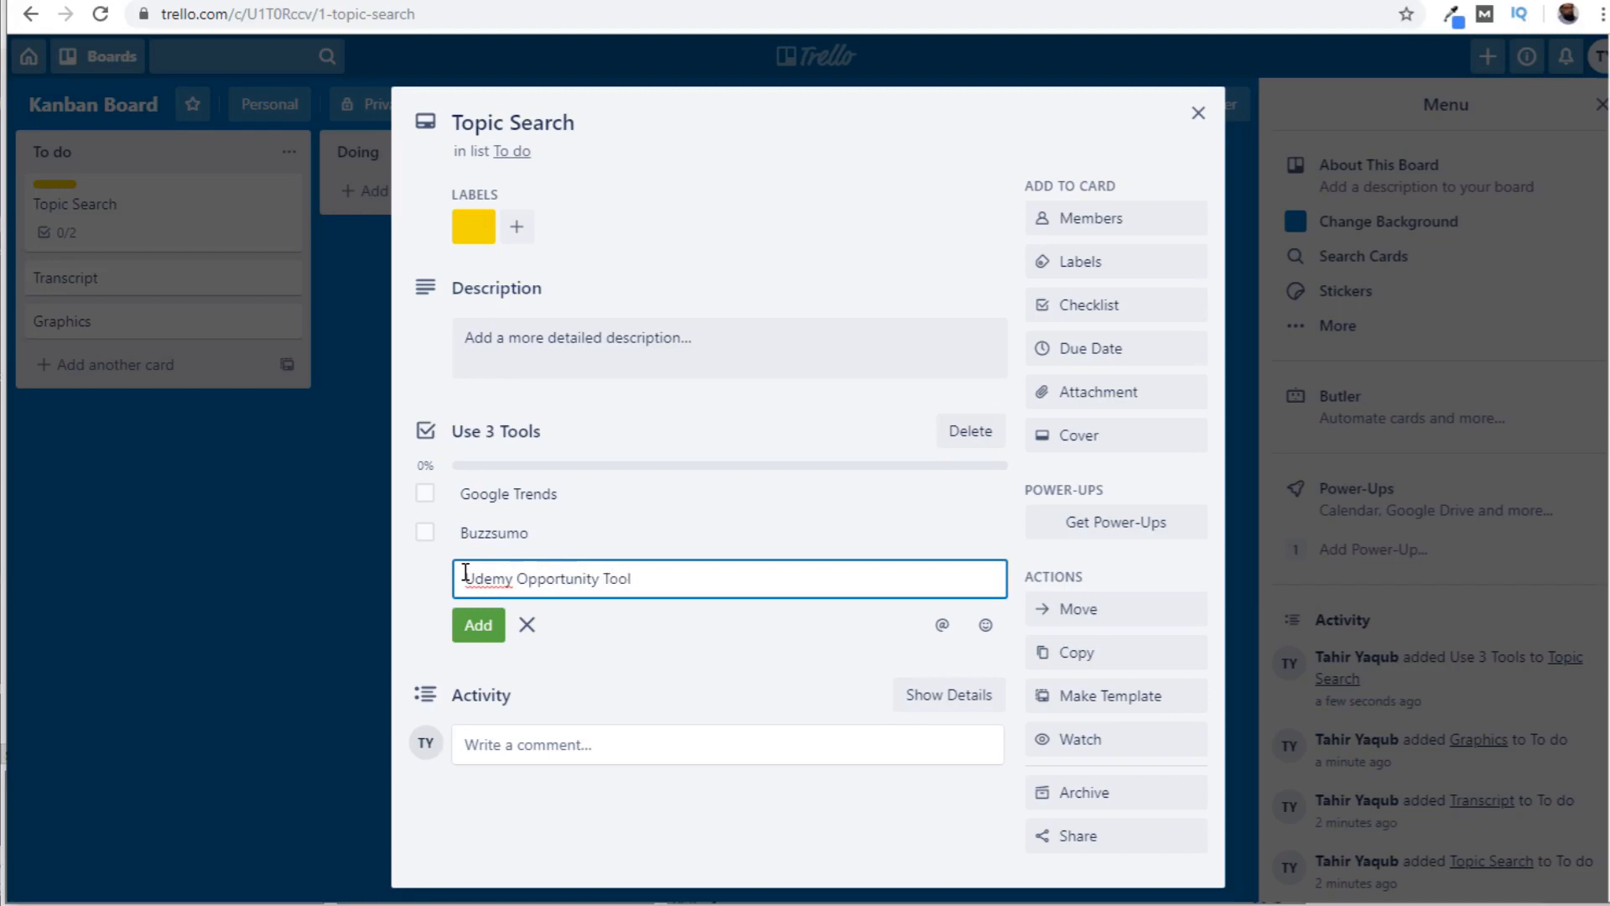
{"action": "left_click", "coordinate": [476, 626]}
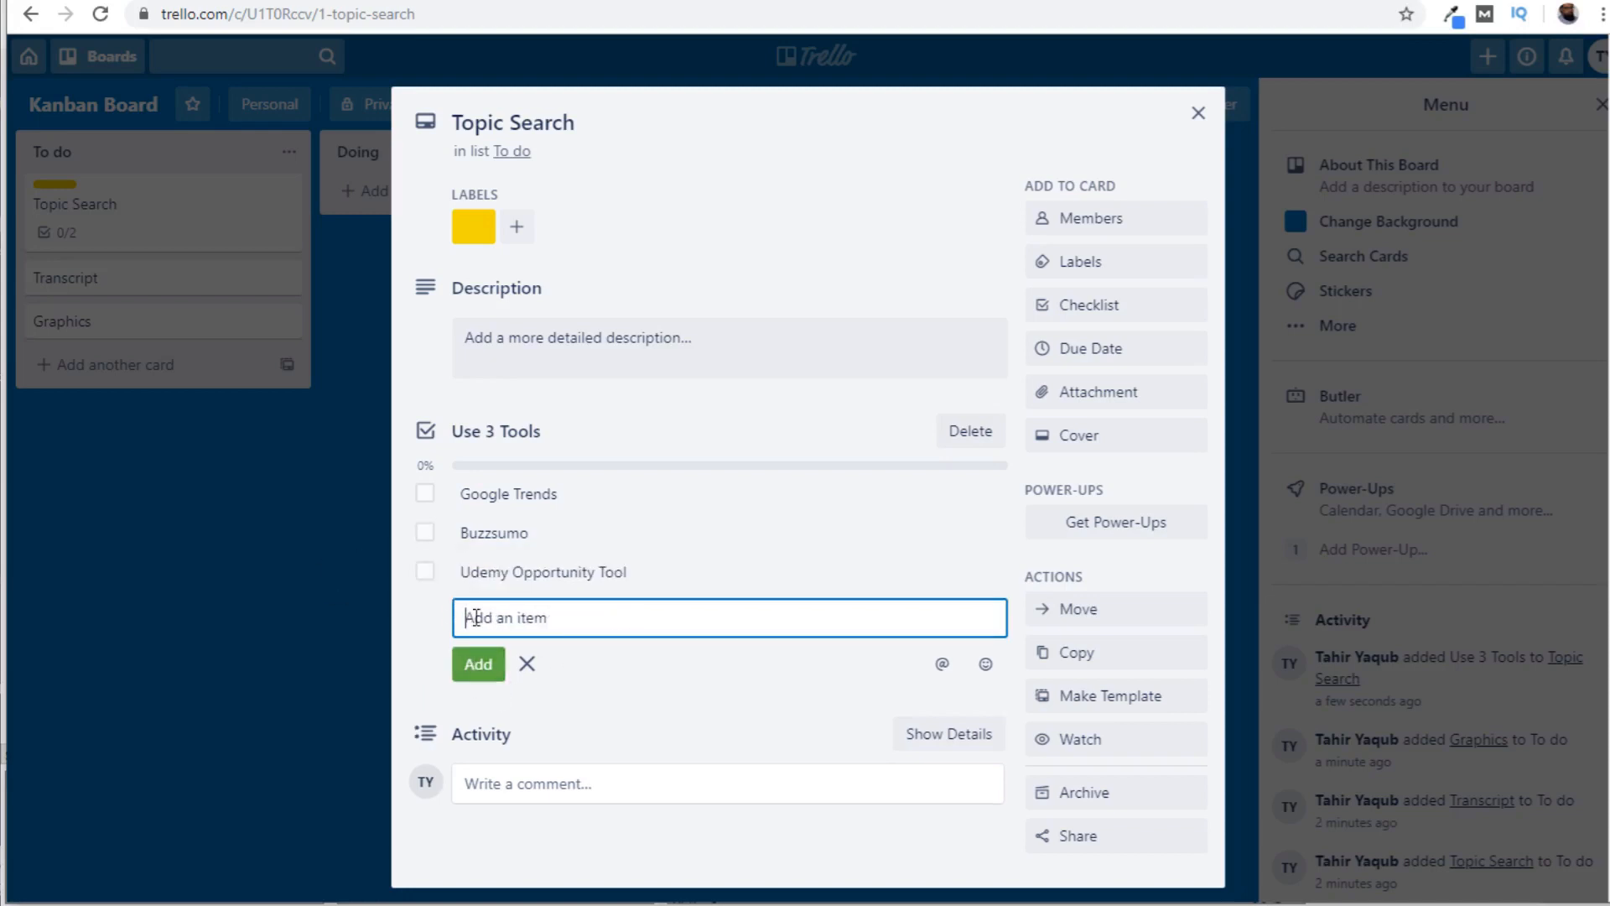
{"action": "left_click", "coordinate": [526, 663]}
{"action": "left_click", "coordinate": [1198, 112]}
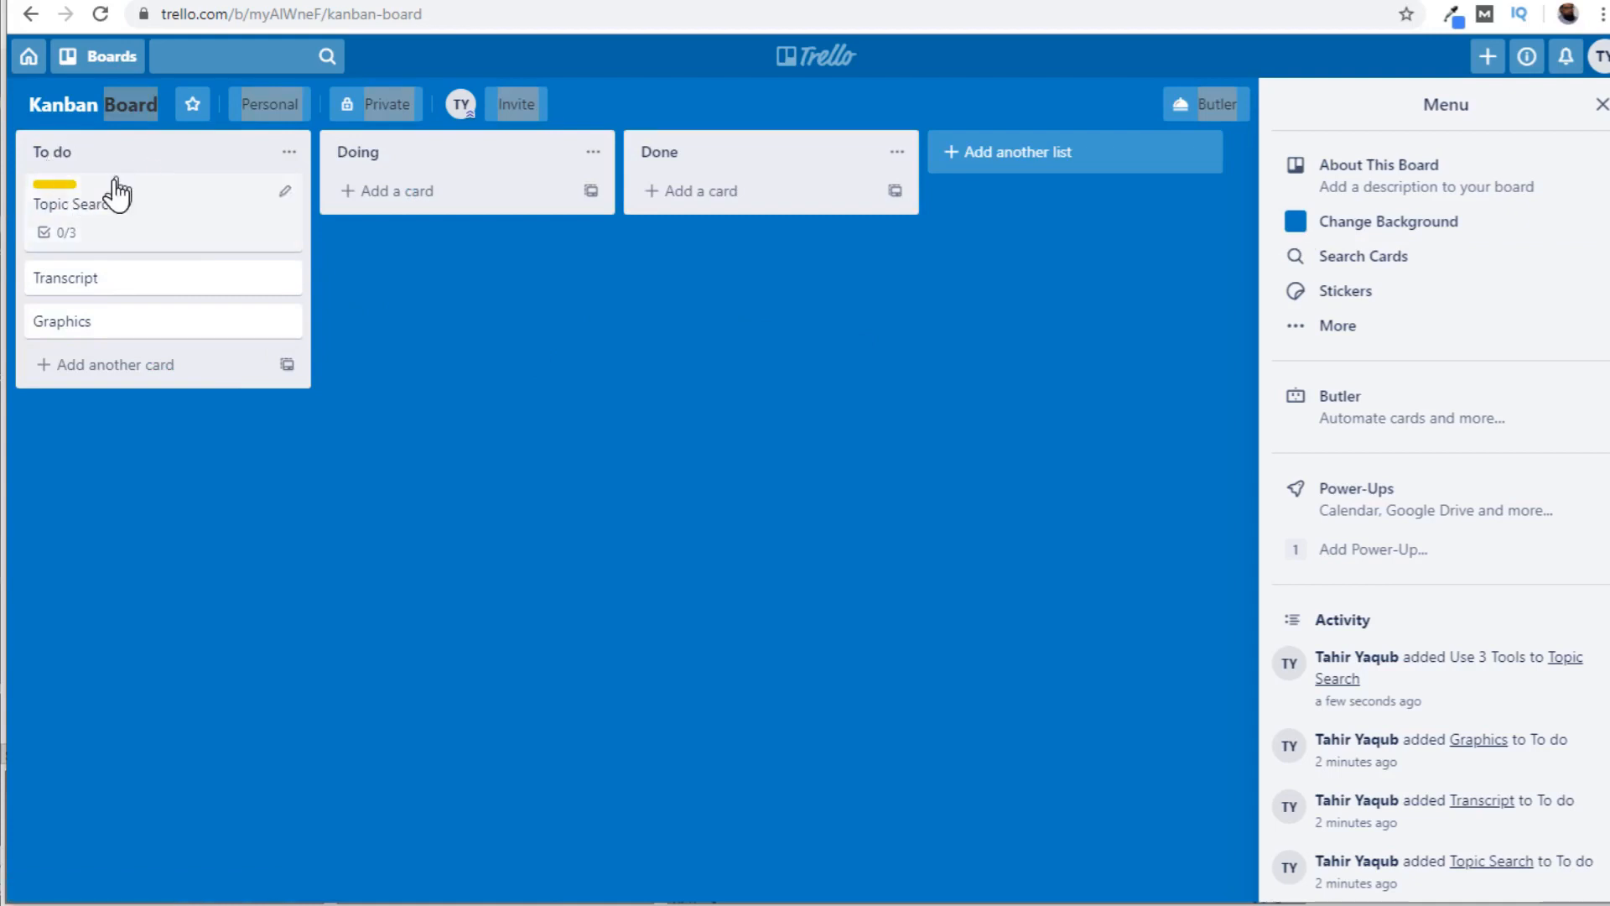
Move the Topic Search card from the To do list to Doing and open the card.
{"action": "left_click_drag", "start_coordinate": [126, 201], "coordinate": [425, 208]}
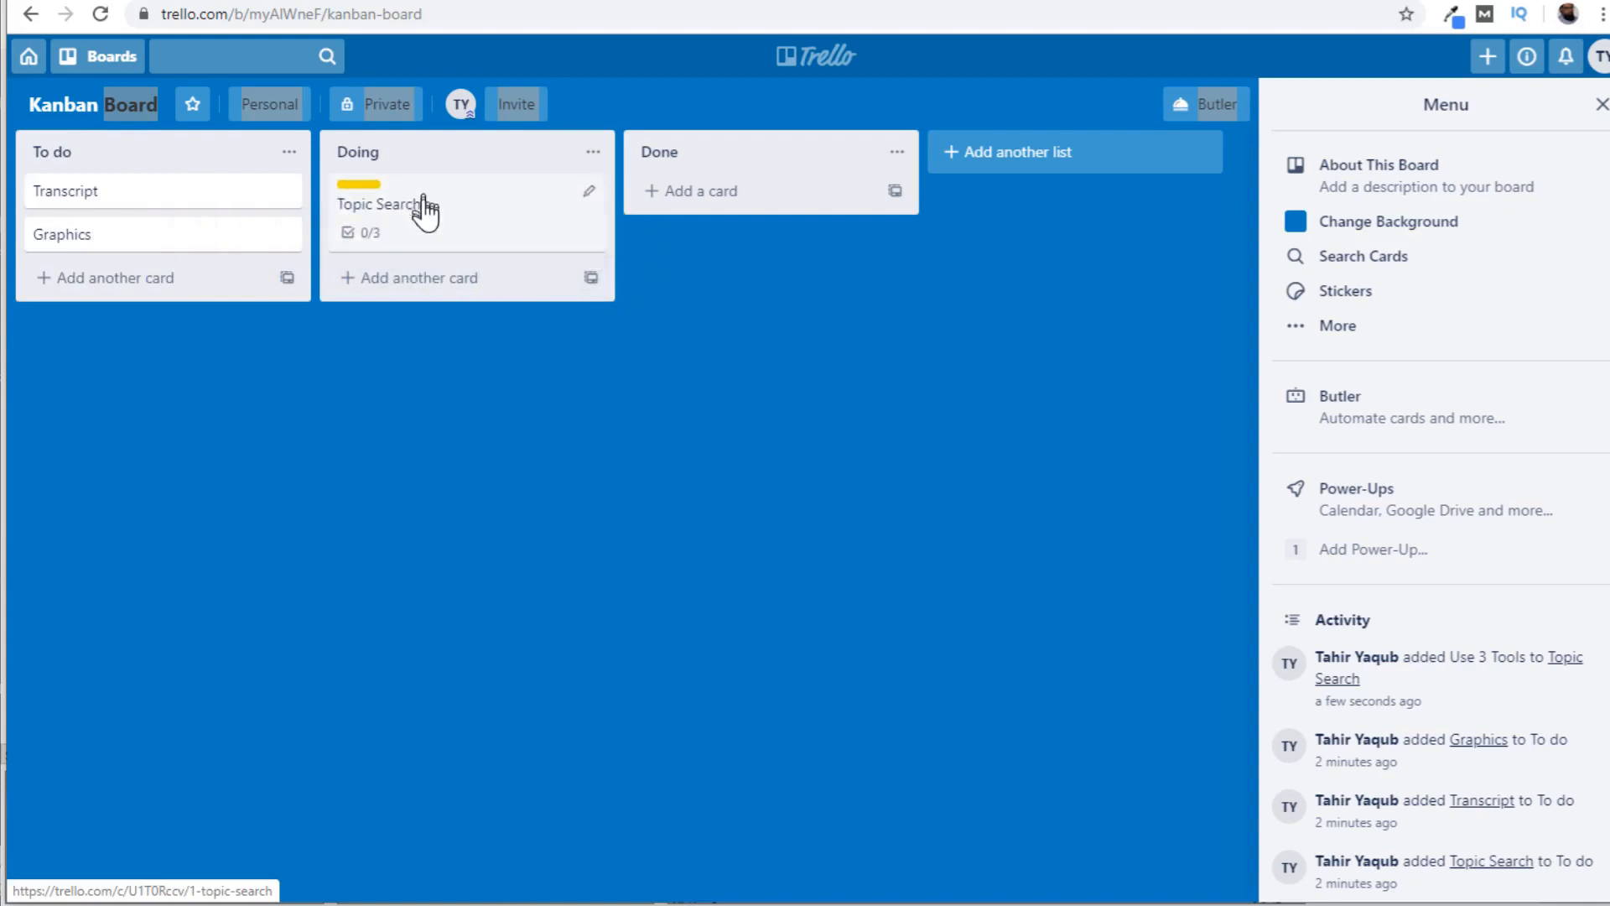
{"action": "left_click", "coordinate": [467, 241]}
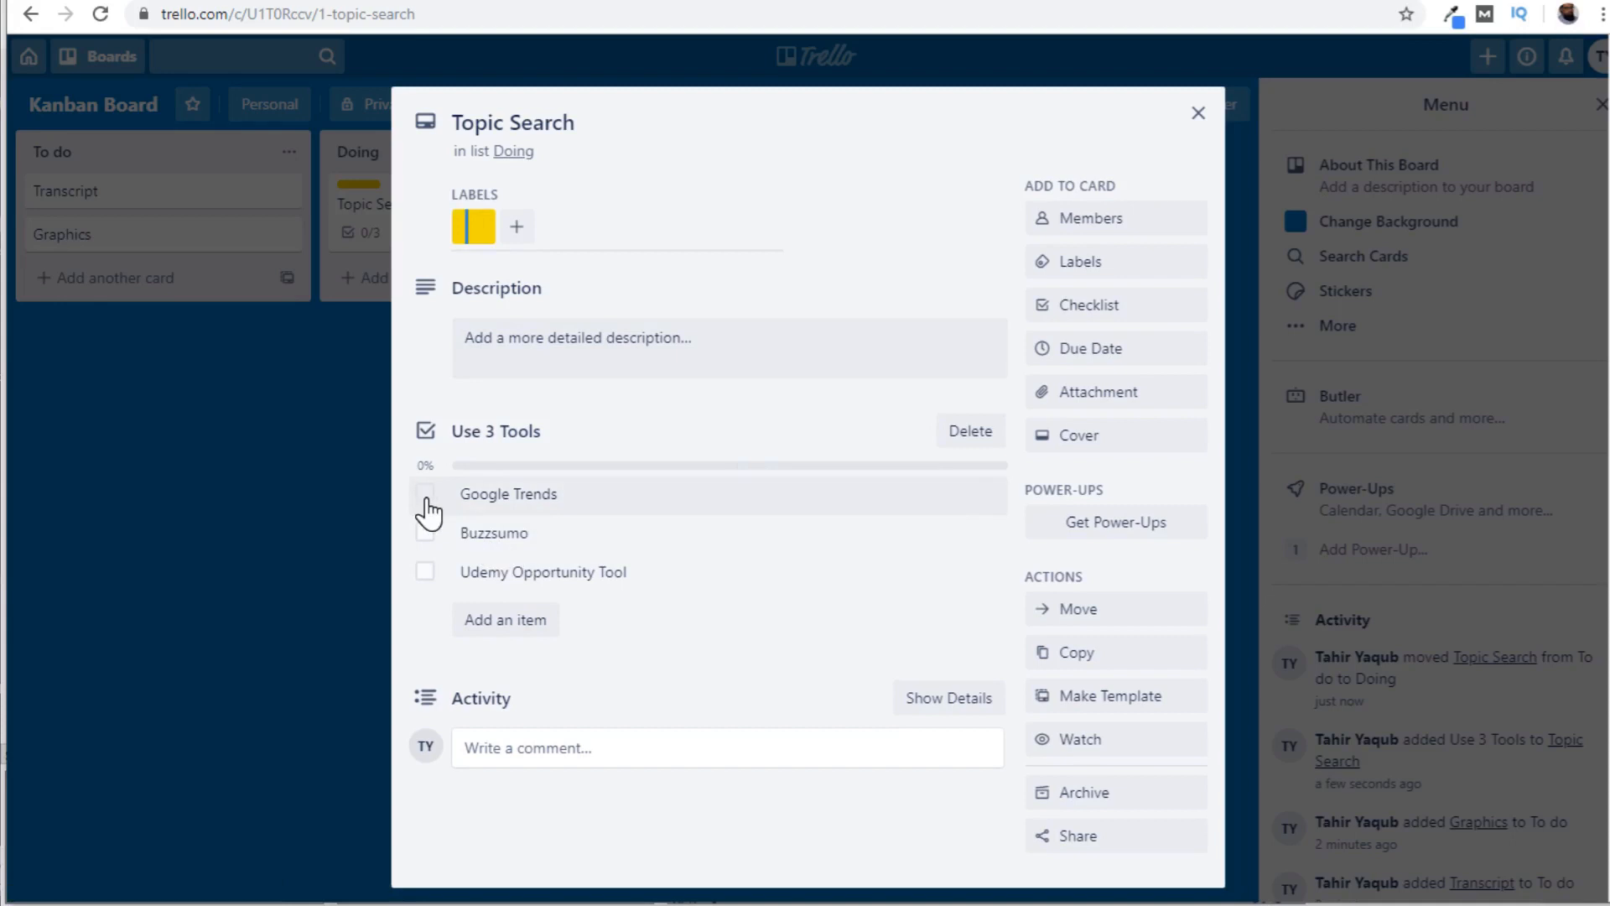
Check off Google Trends in the Use 3 Tools checklist and replace the Topic Search card's yellow label with the blue one.
{"action": "left_click", "coordinate": [426, 496]}
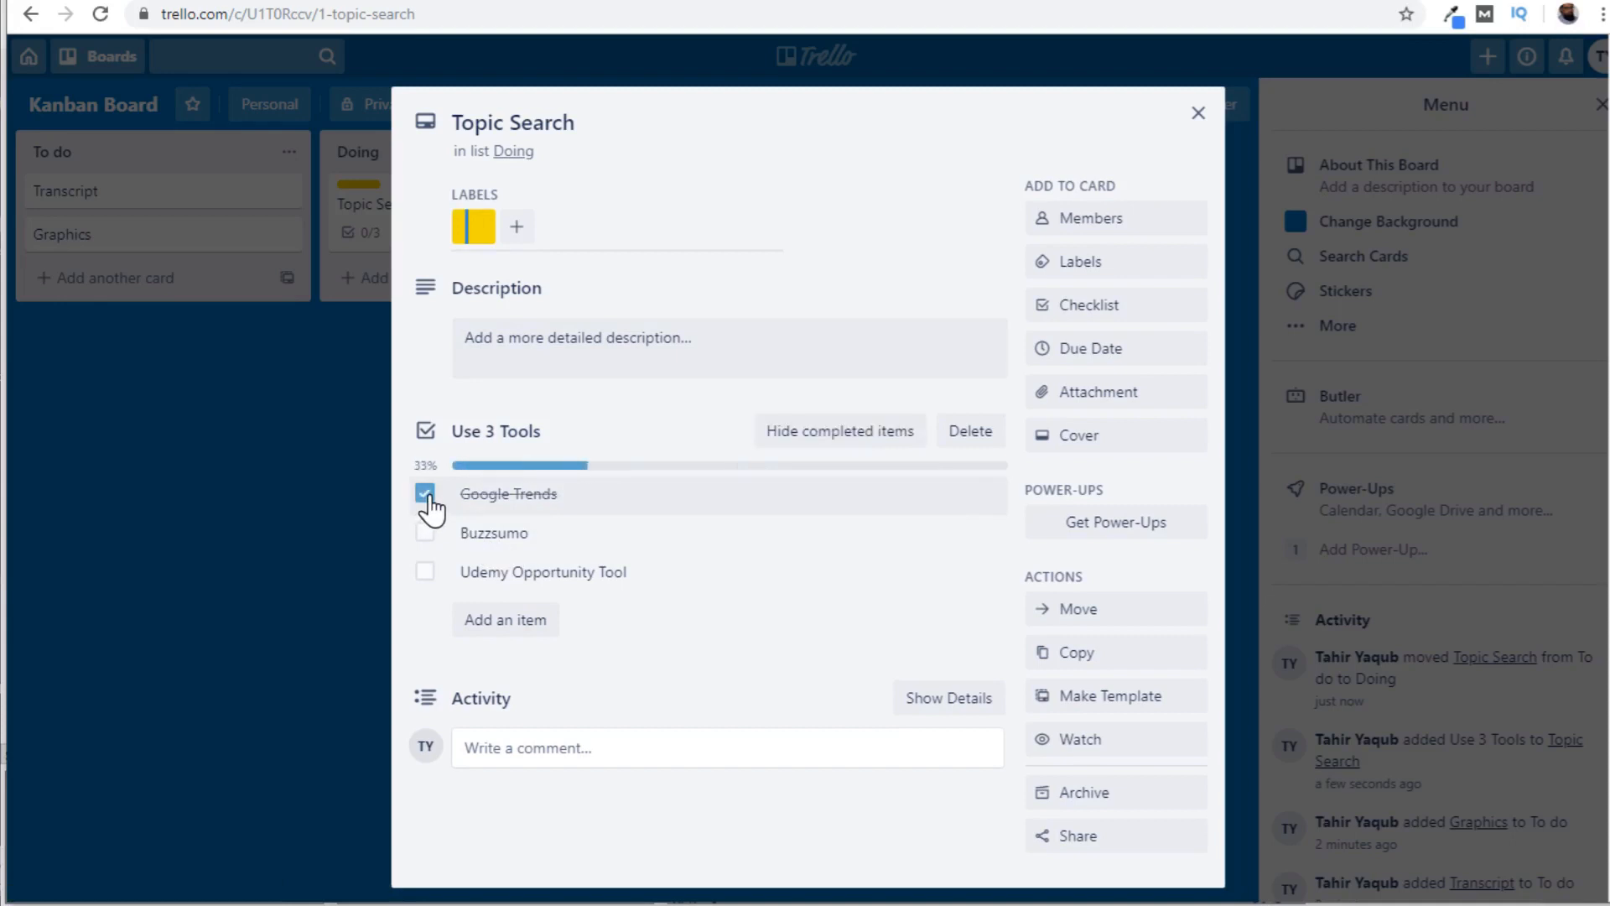
{"action": "left_click", "coordinate": [1088, 267]}
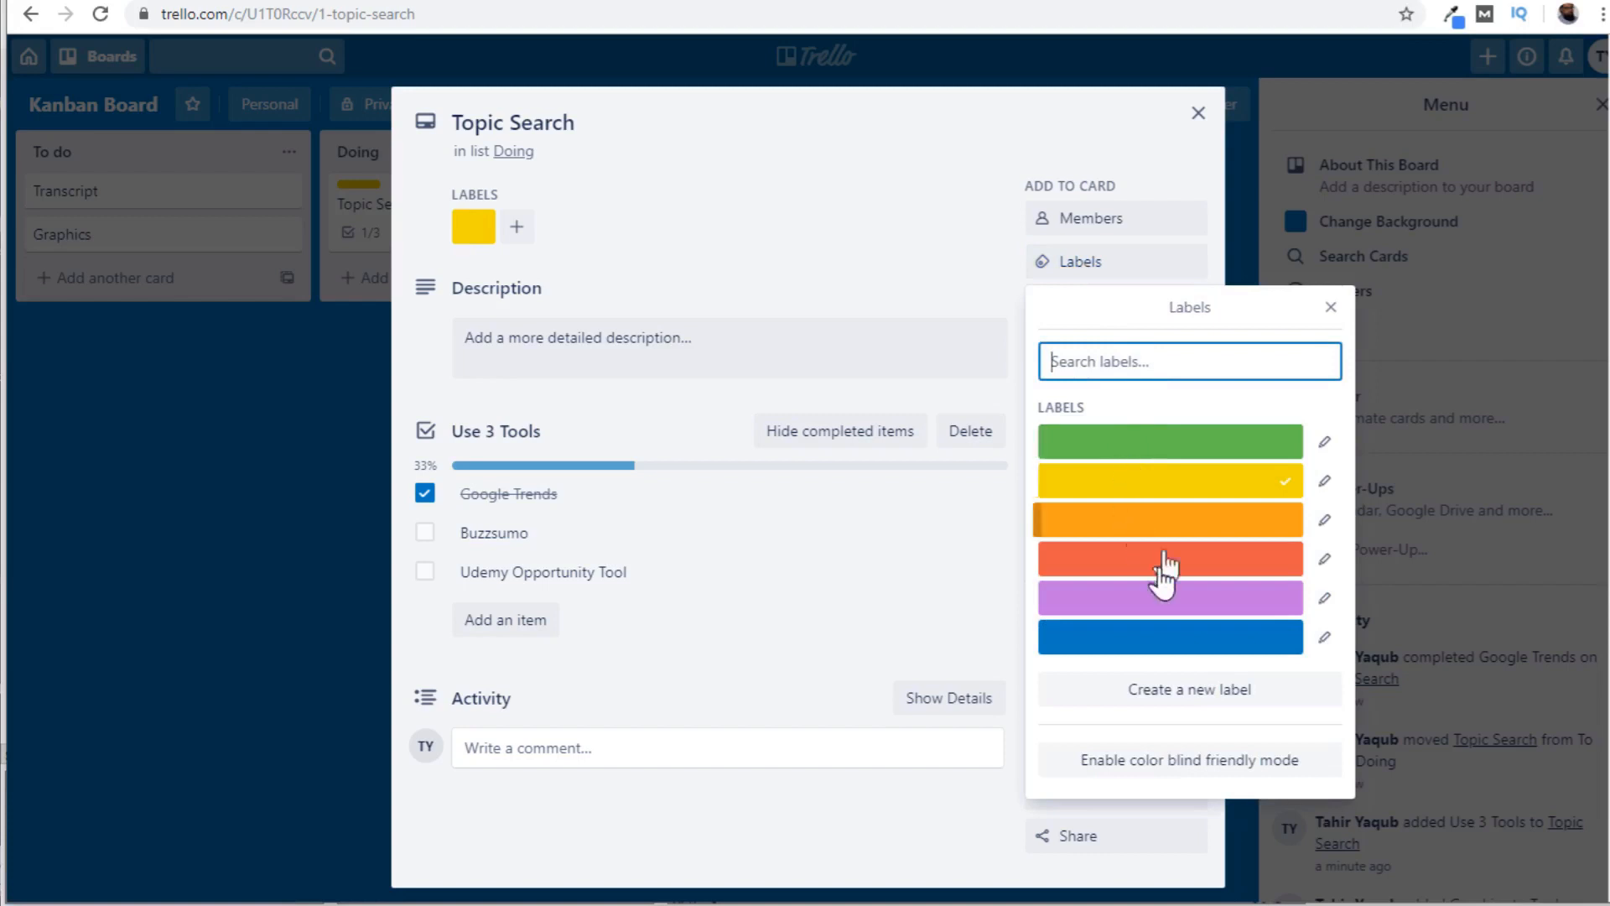
{"action": "left_click", "coordinate": [1164, 642]}
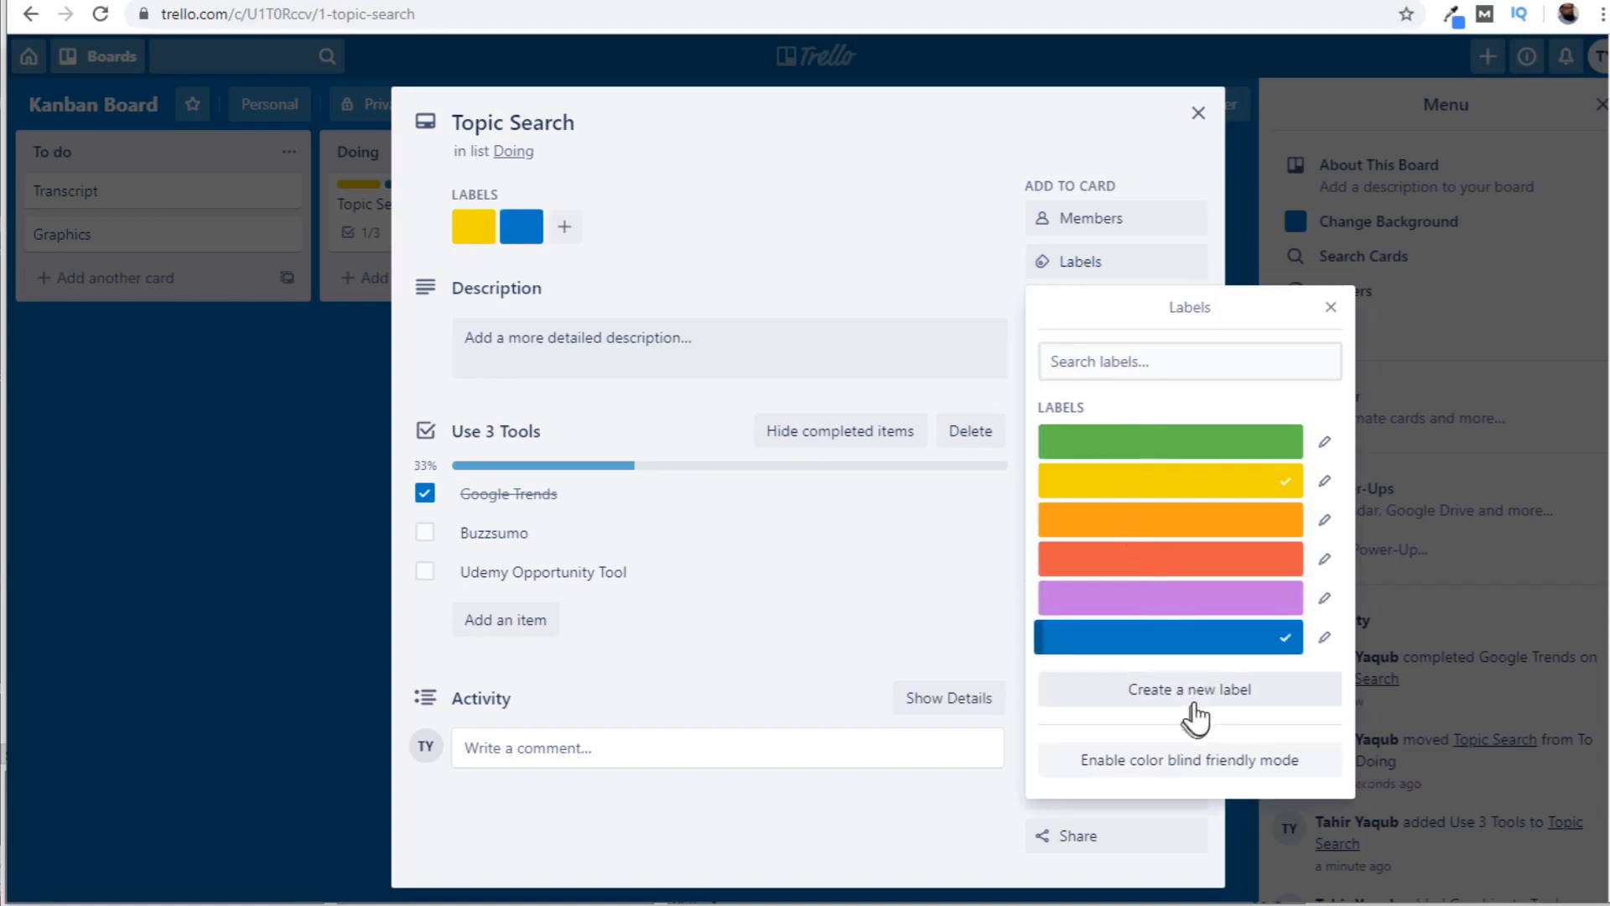
{"action": "left_click", "coordinate": [1286, 490]}
{"action": "left_click", "coordinate": [1330, 307]}
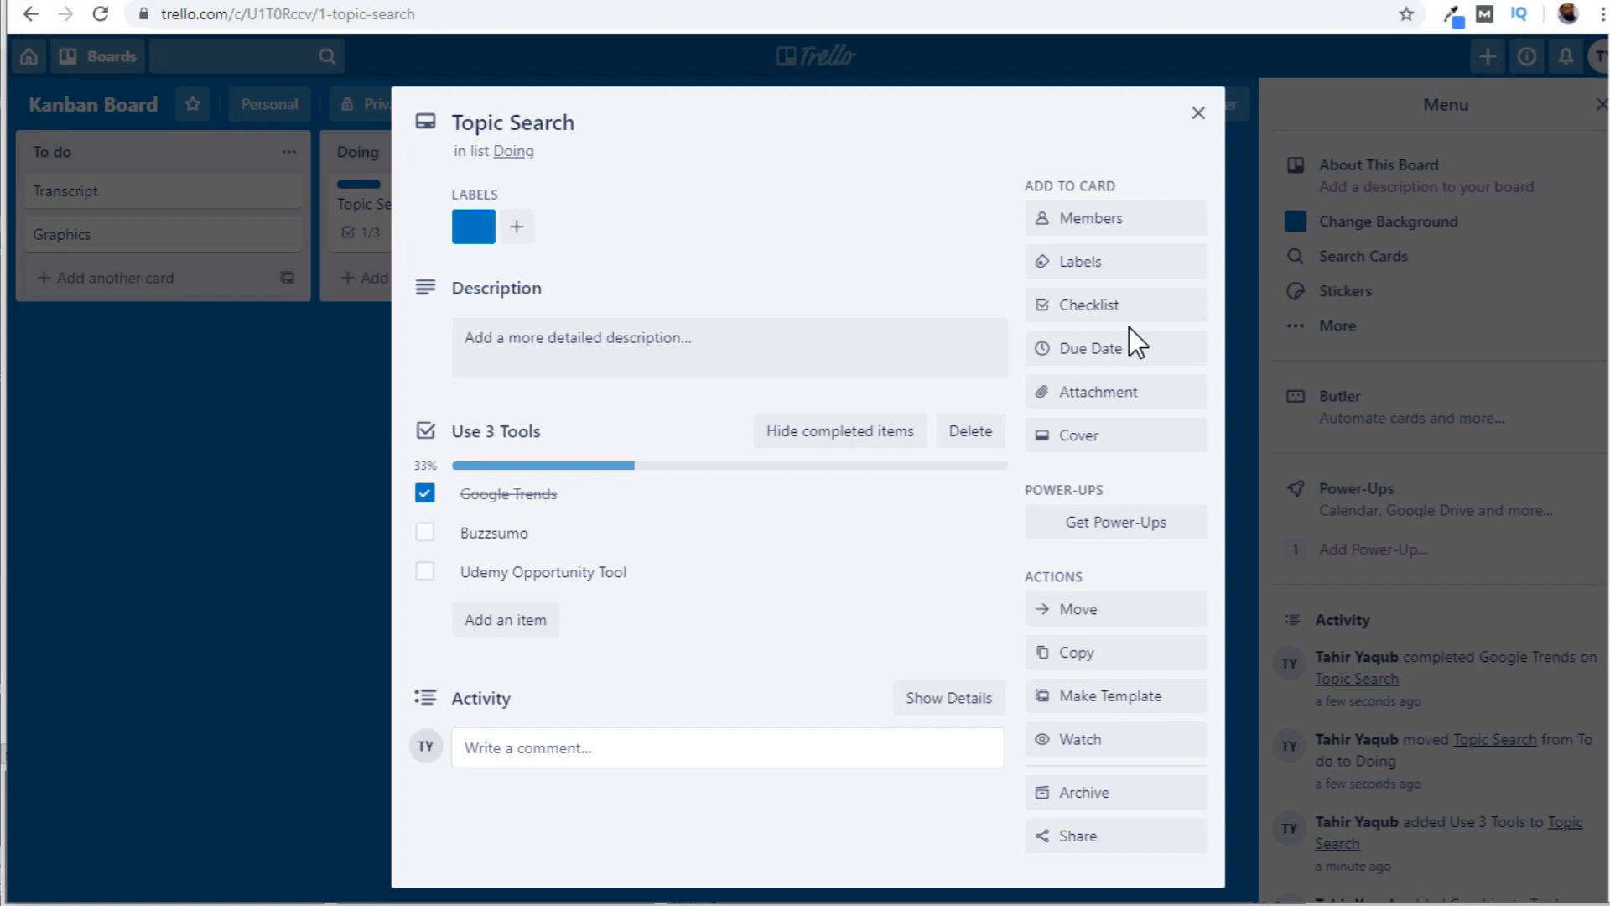
{"action": "left_click", "coordinate": [1198, 114]}
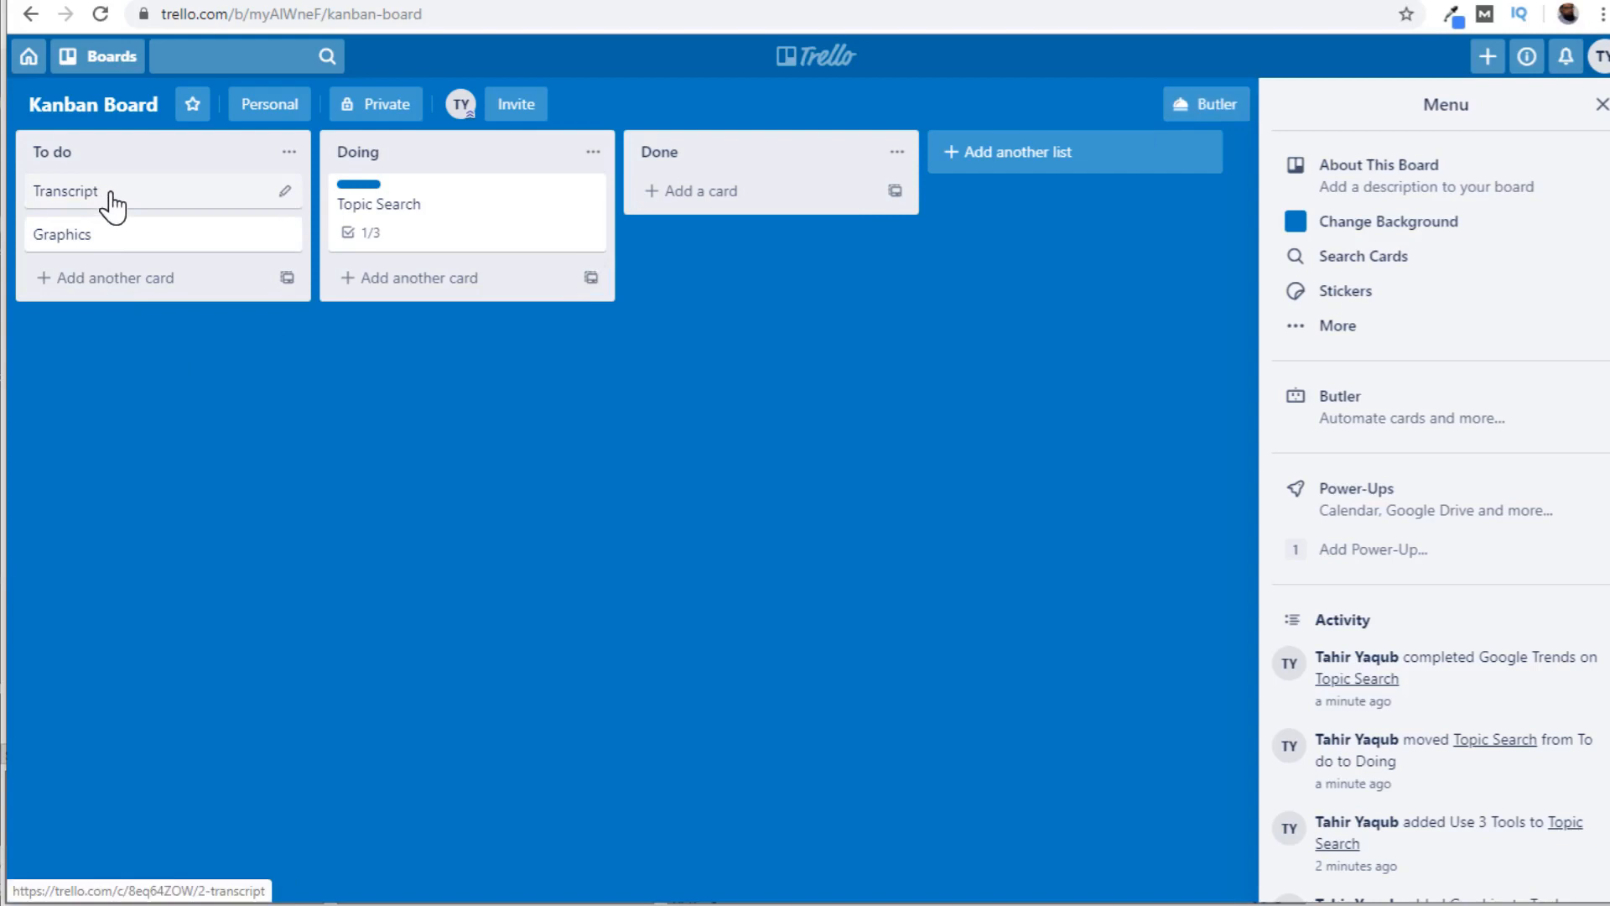
Give the Graphics card in the To do list a due date of December 5, 2019 and return to the board.
{"action": "left_click", "coordinate": [97, 236]}
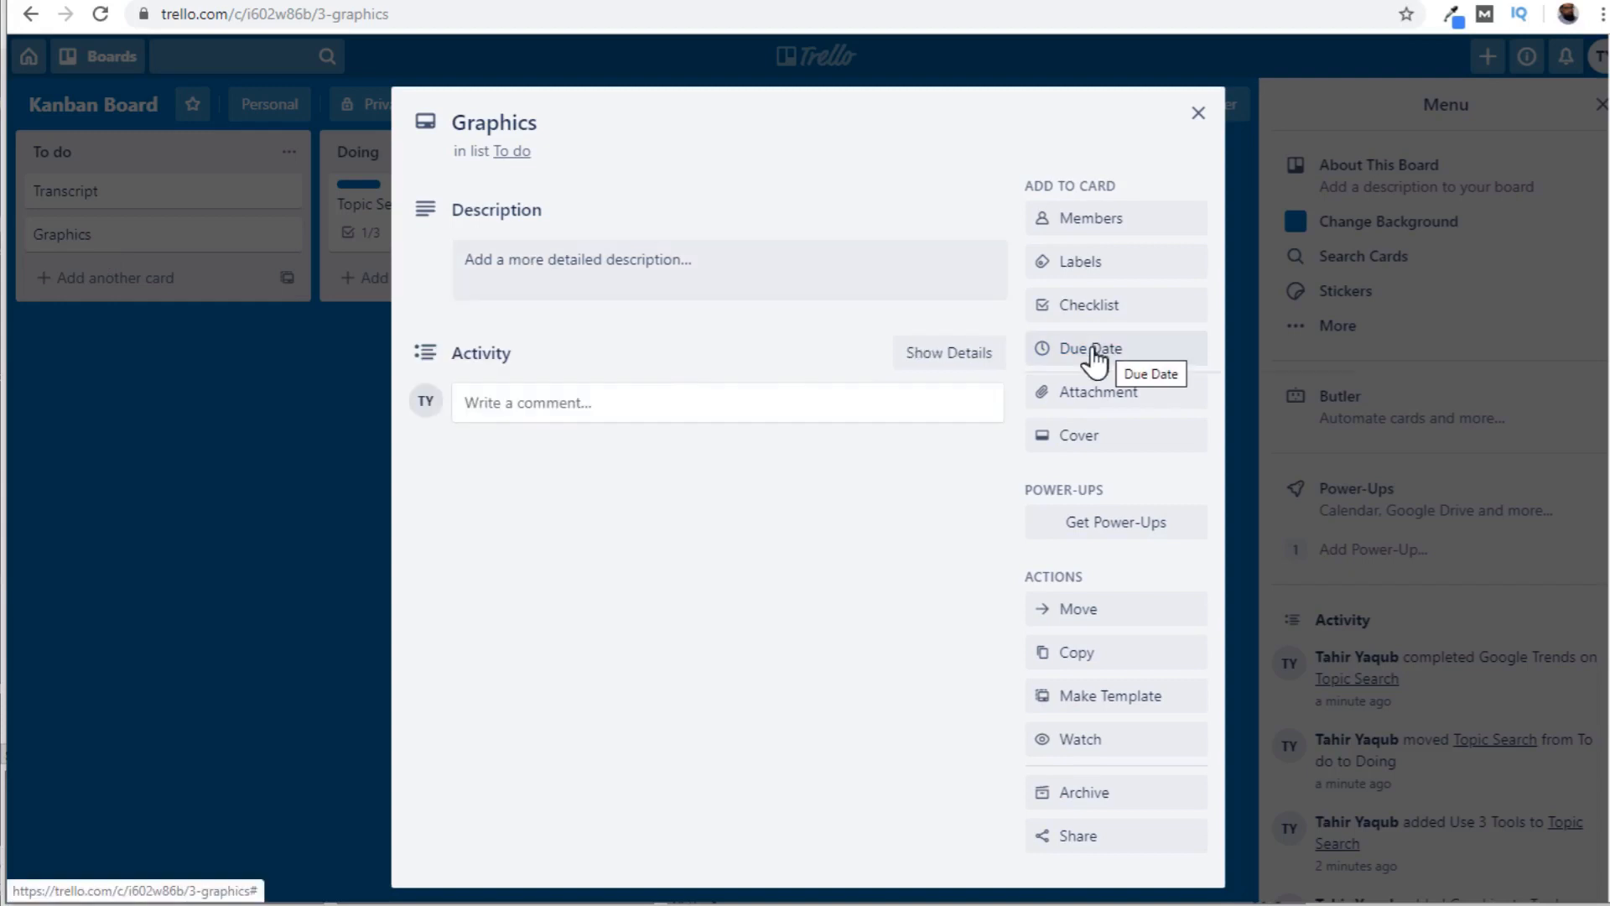
{"action": "left_click", "coordinate": [1093, 349]}
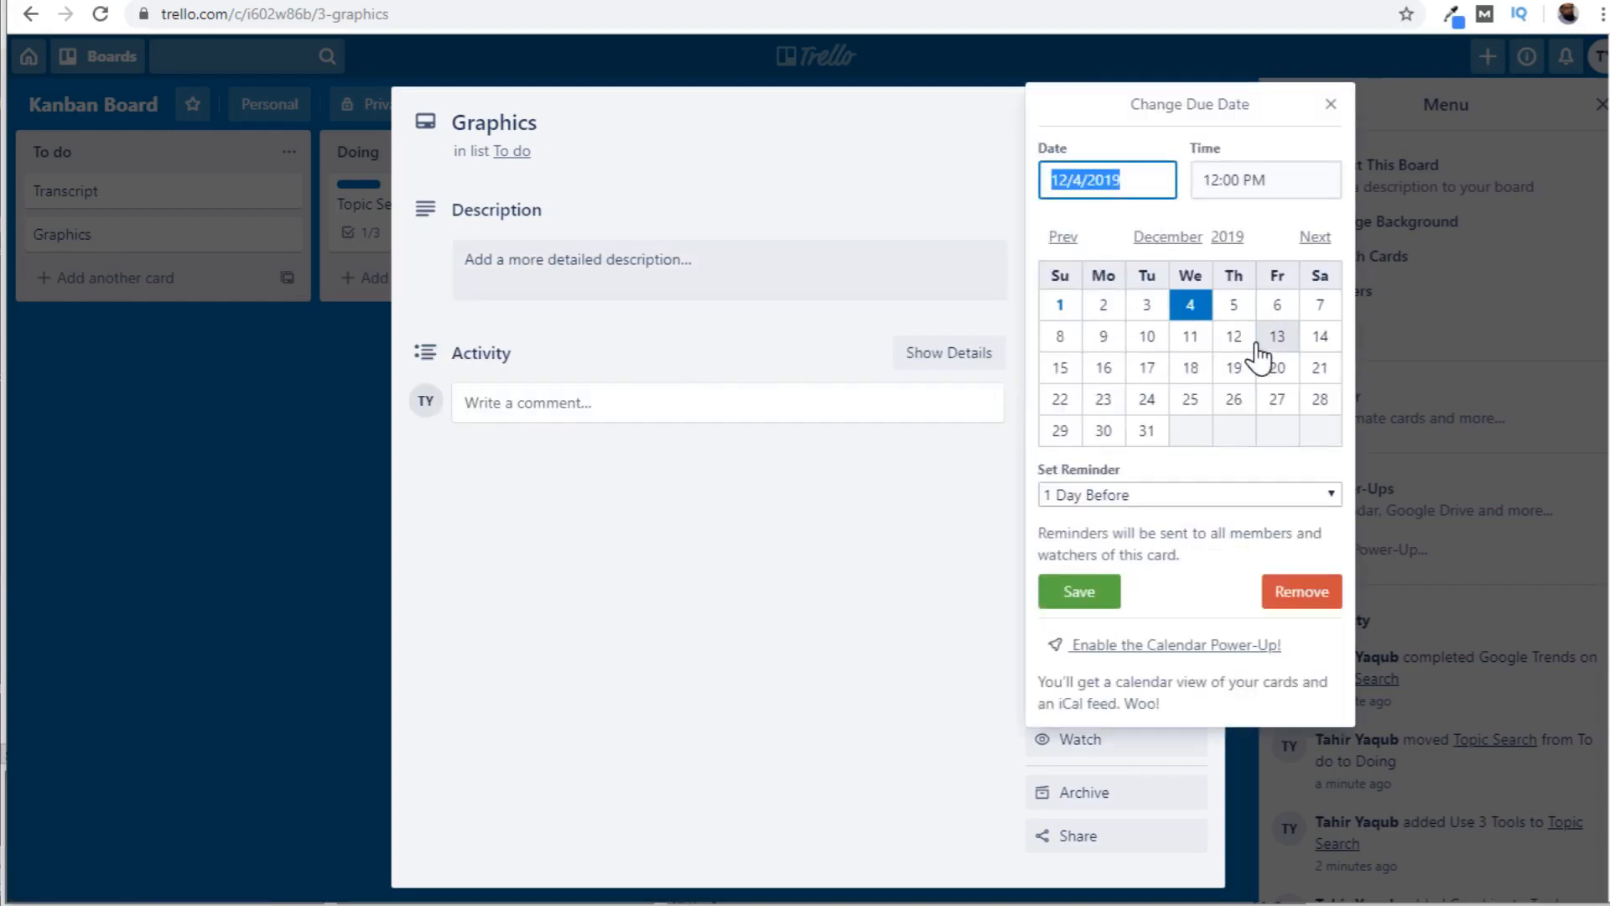
{"action": "left_click", "coordinate": [1234, 312]}
{"action": "left_click", "coordinate": [1079, 591]}
{"action": "left_click", "coordinate": [365, 453]}
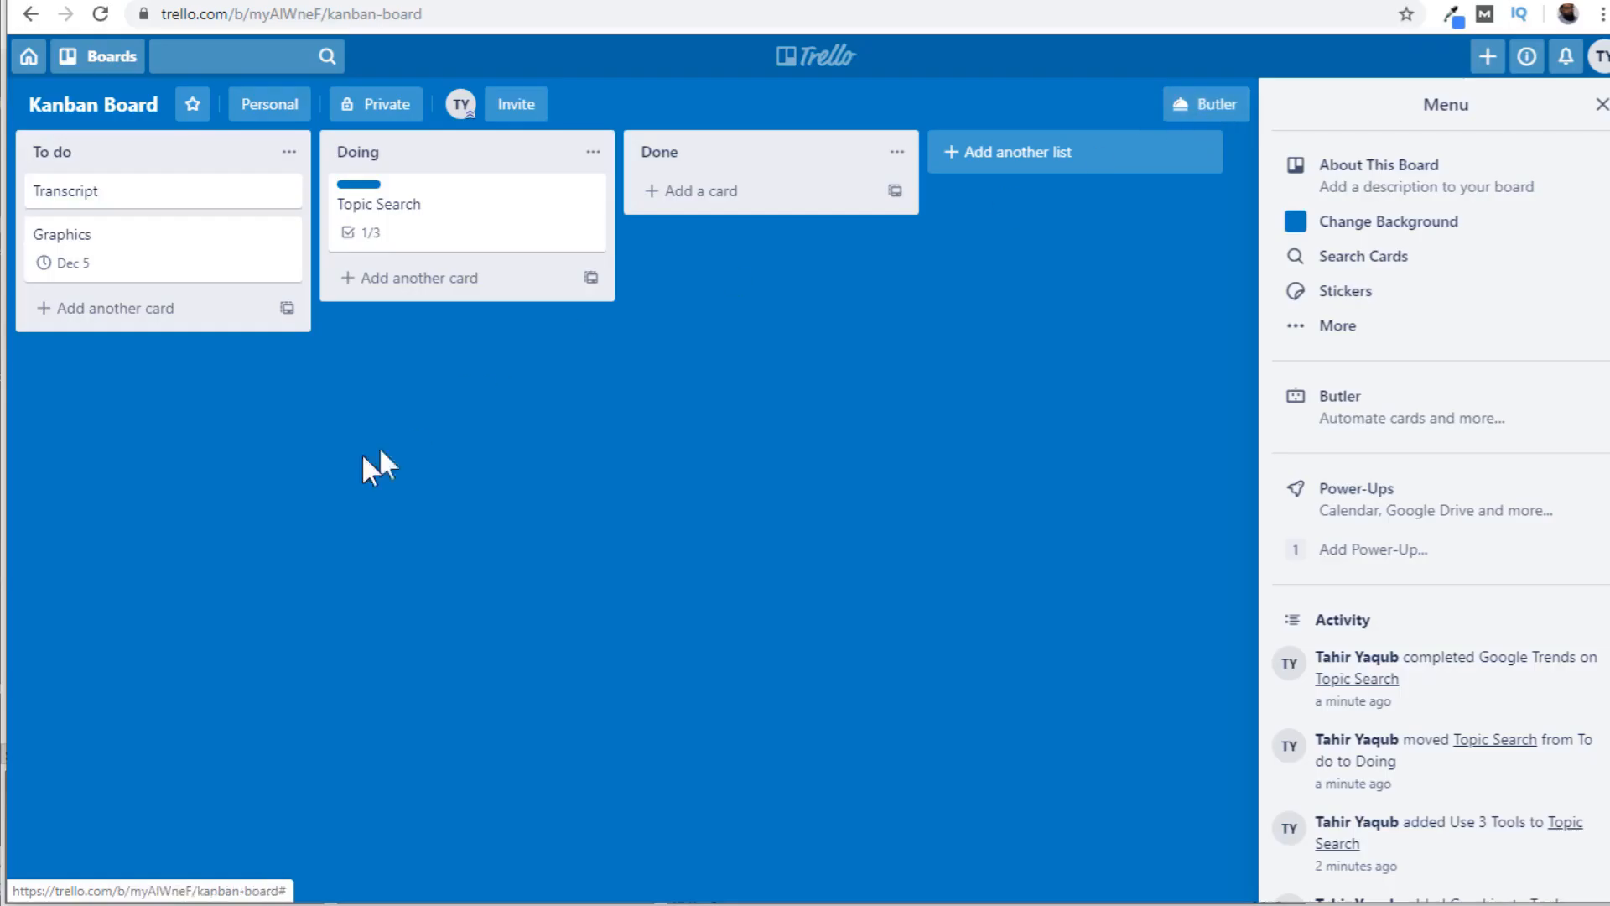